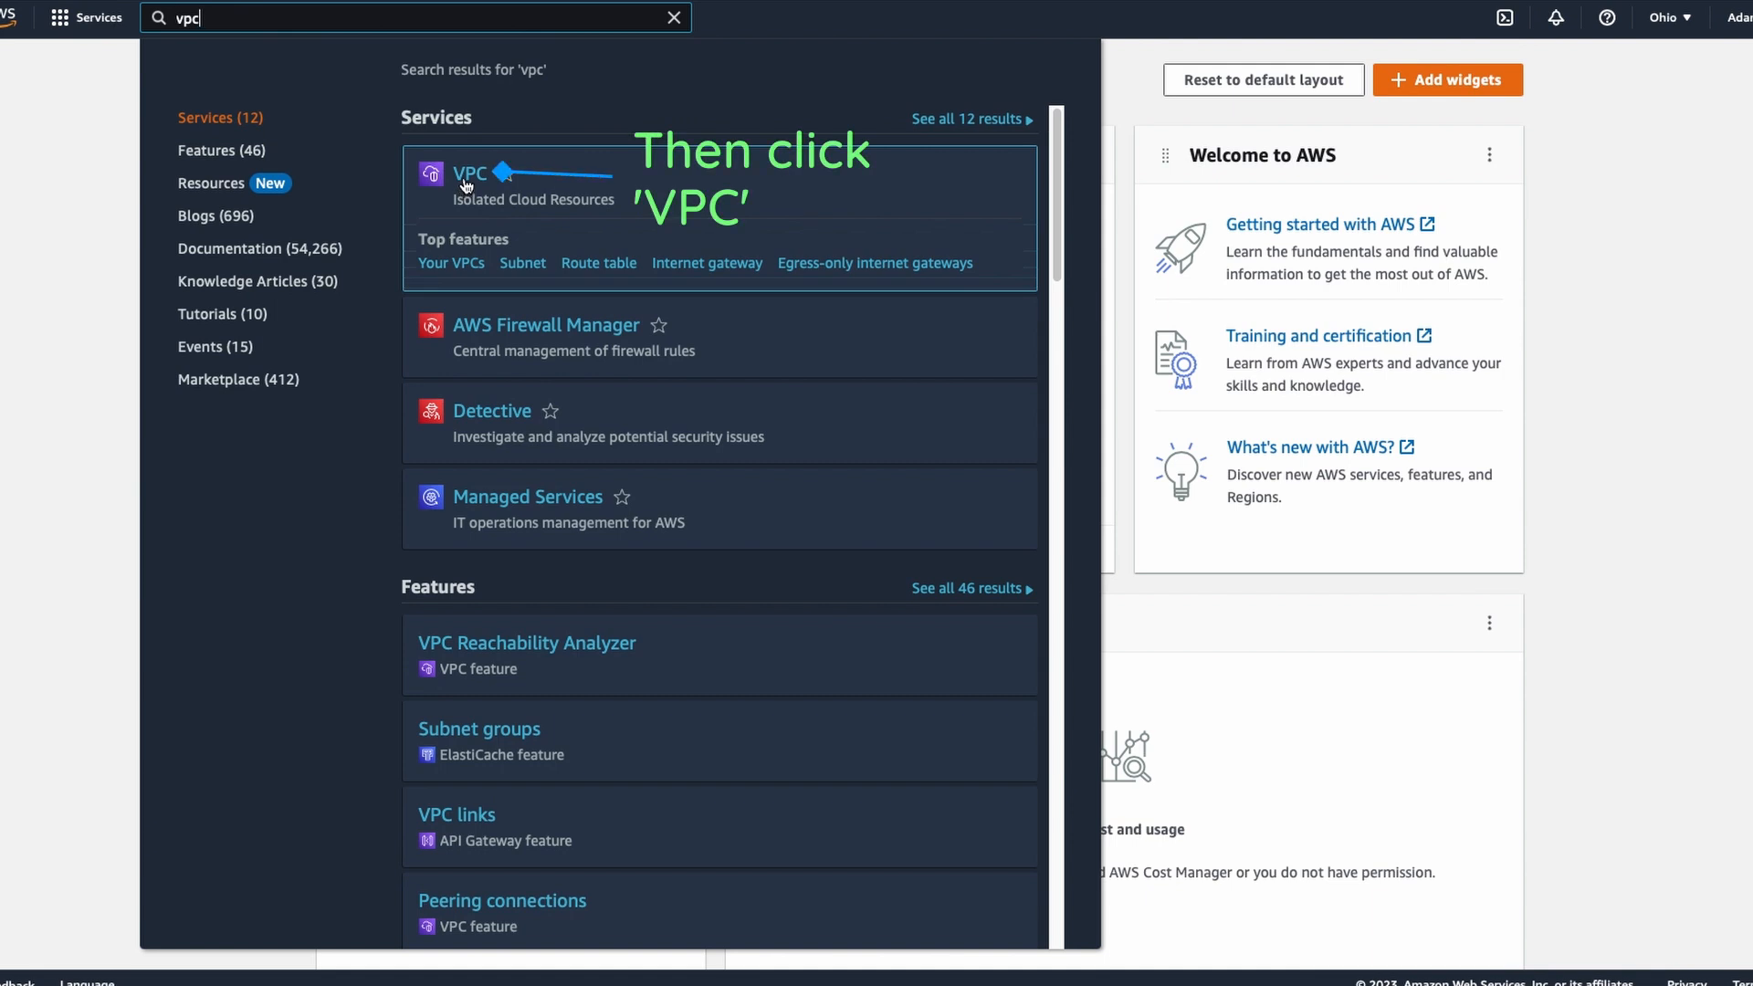
- Open the VPC service and start creating a VPC, choosing VPC and more as the resources to create
left_click(466, 183)
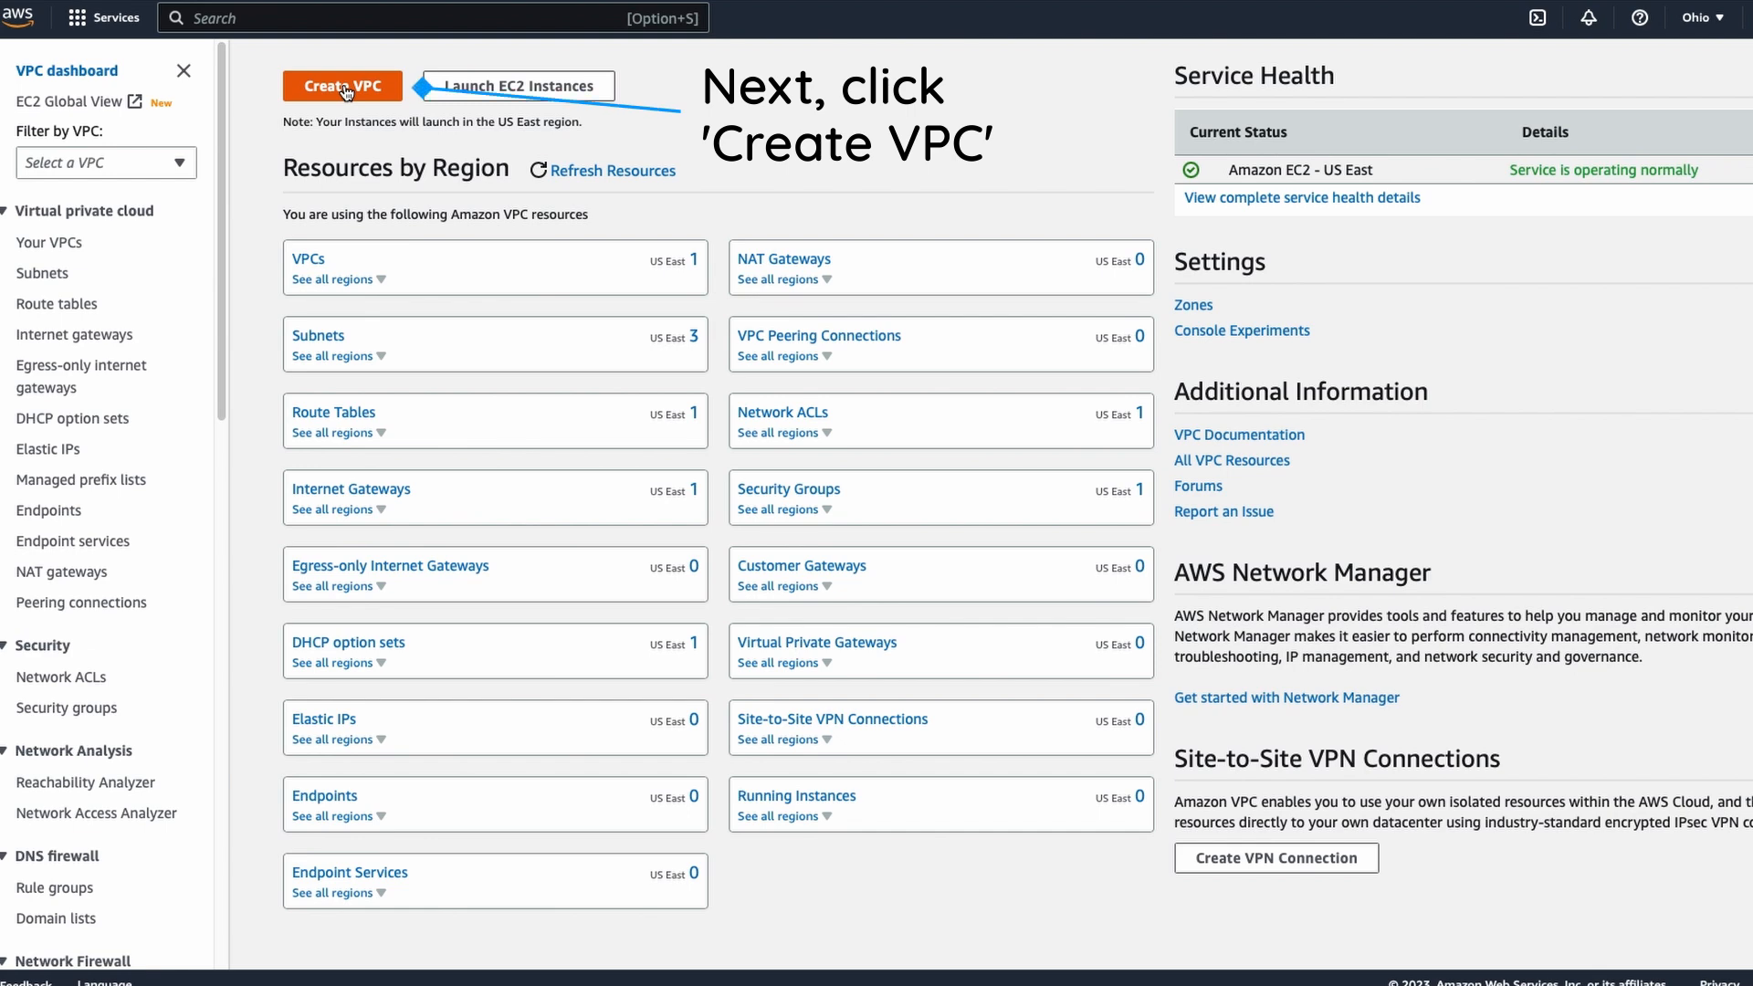
left_click(344, 84)
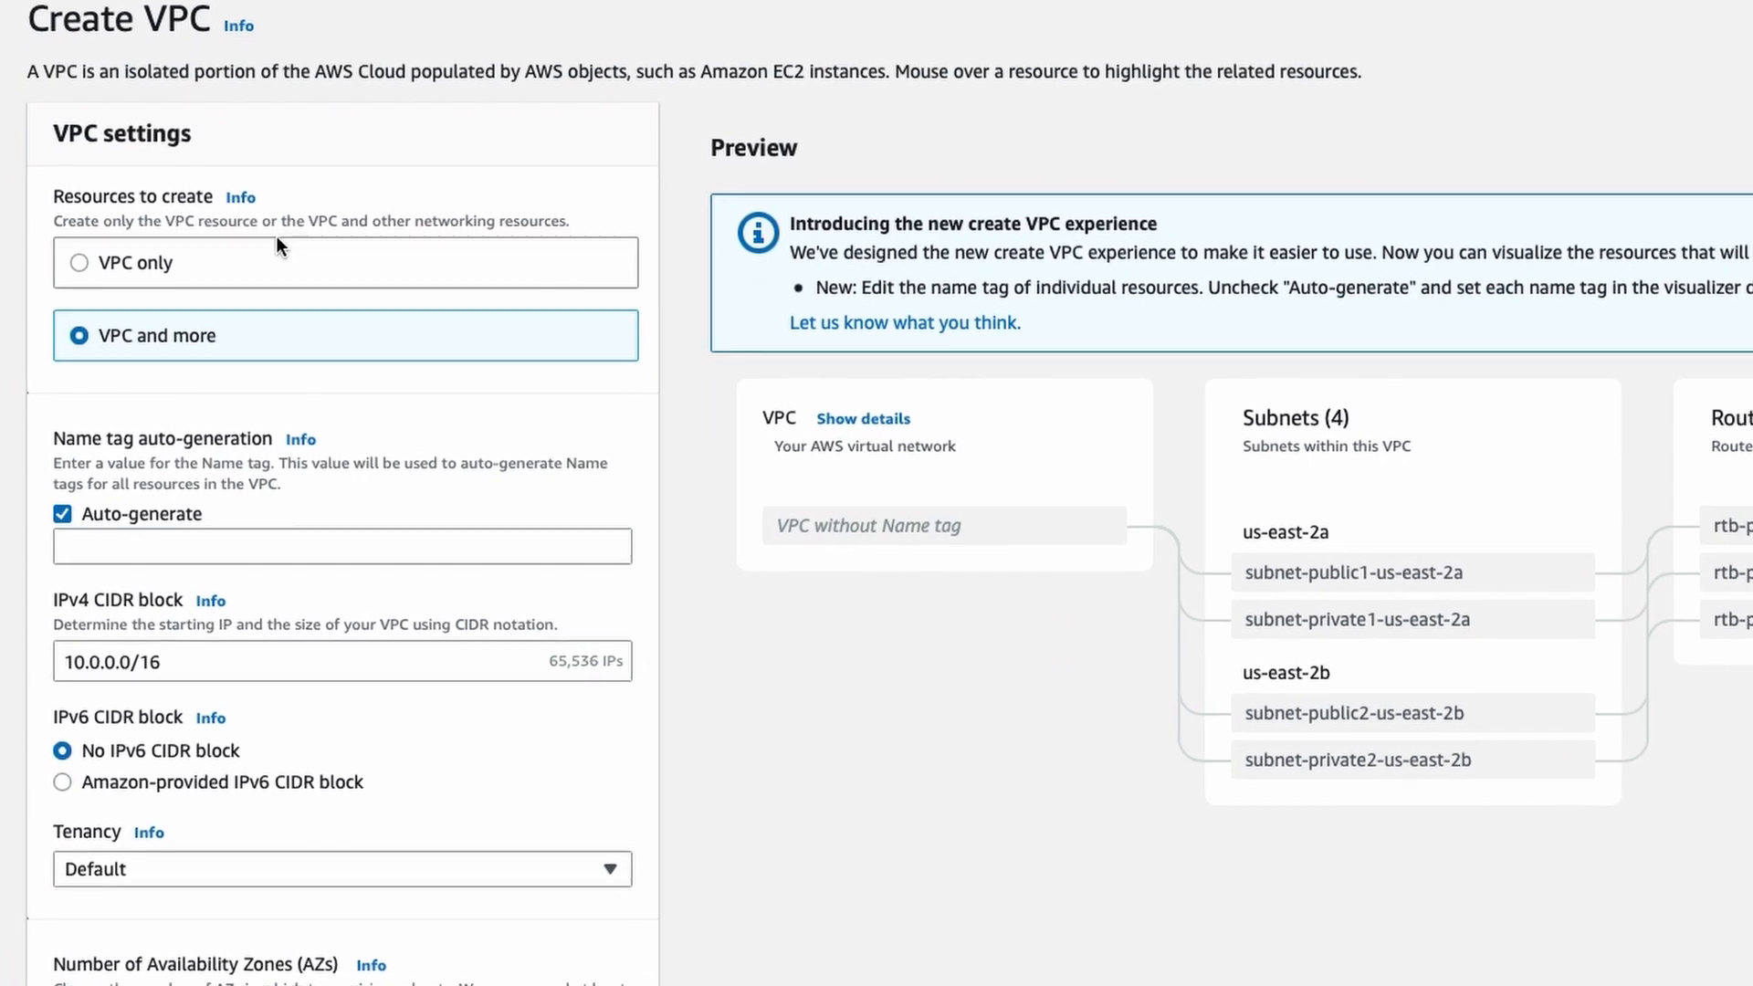
left_click(272, 254)
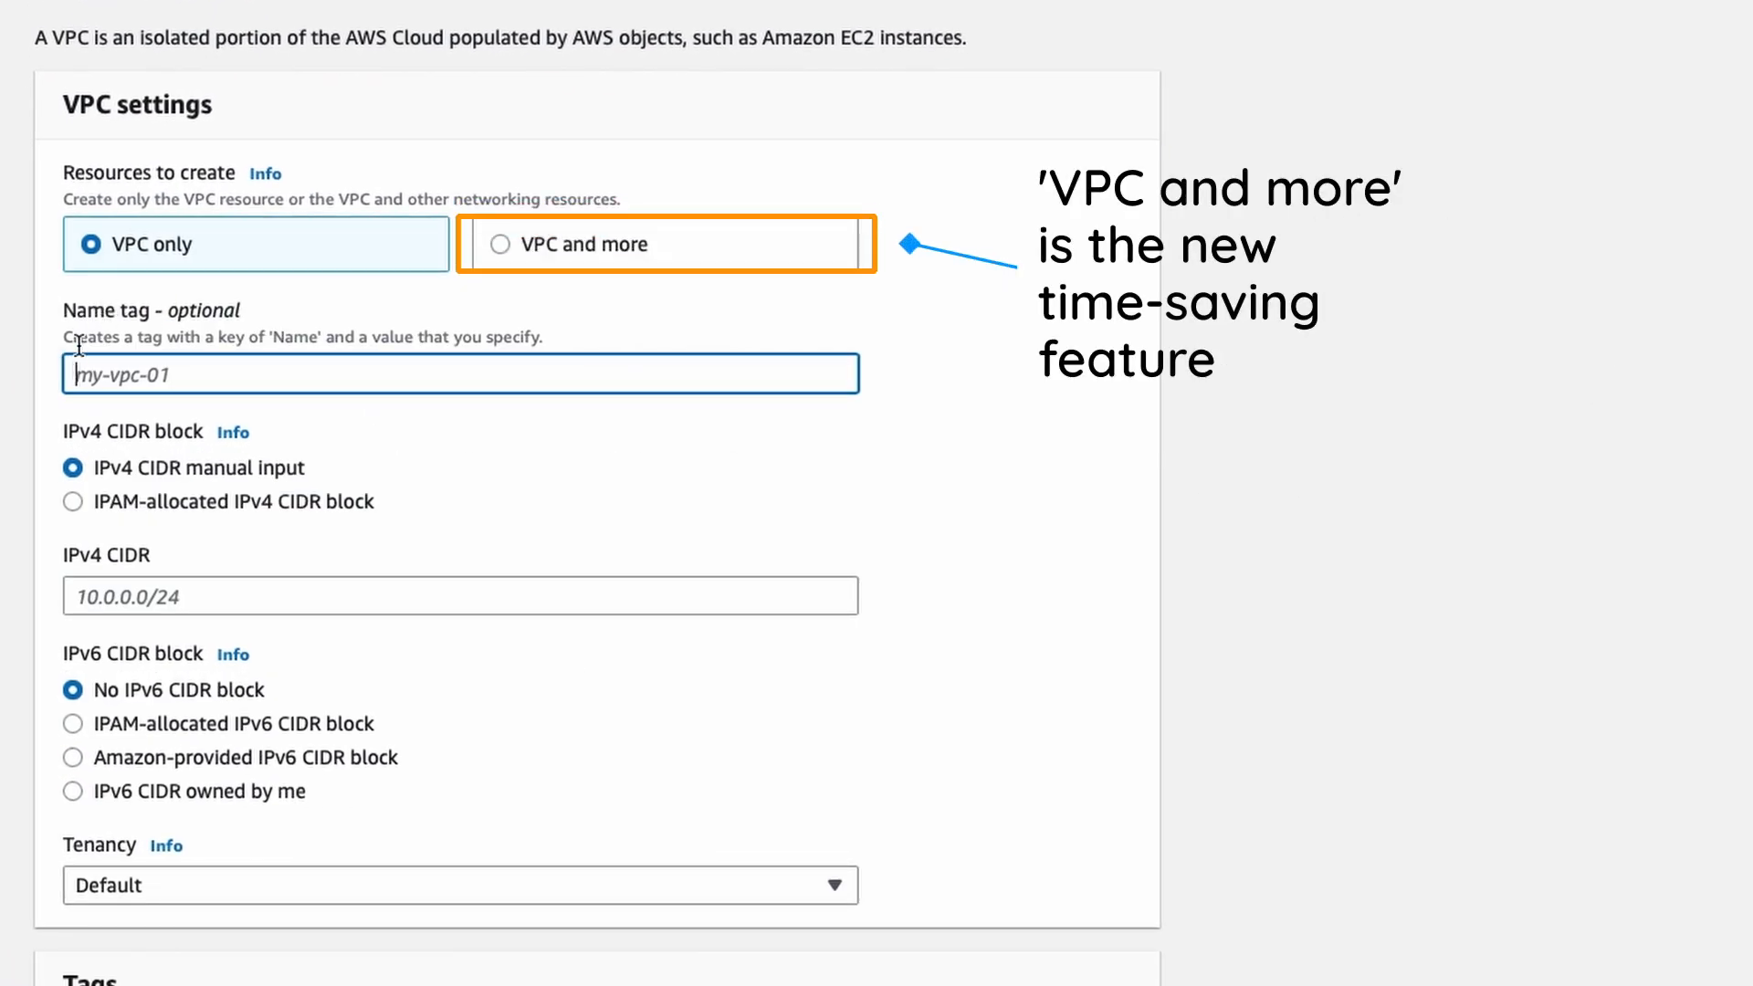
left_click(544, 248)
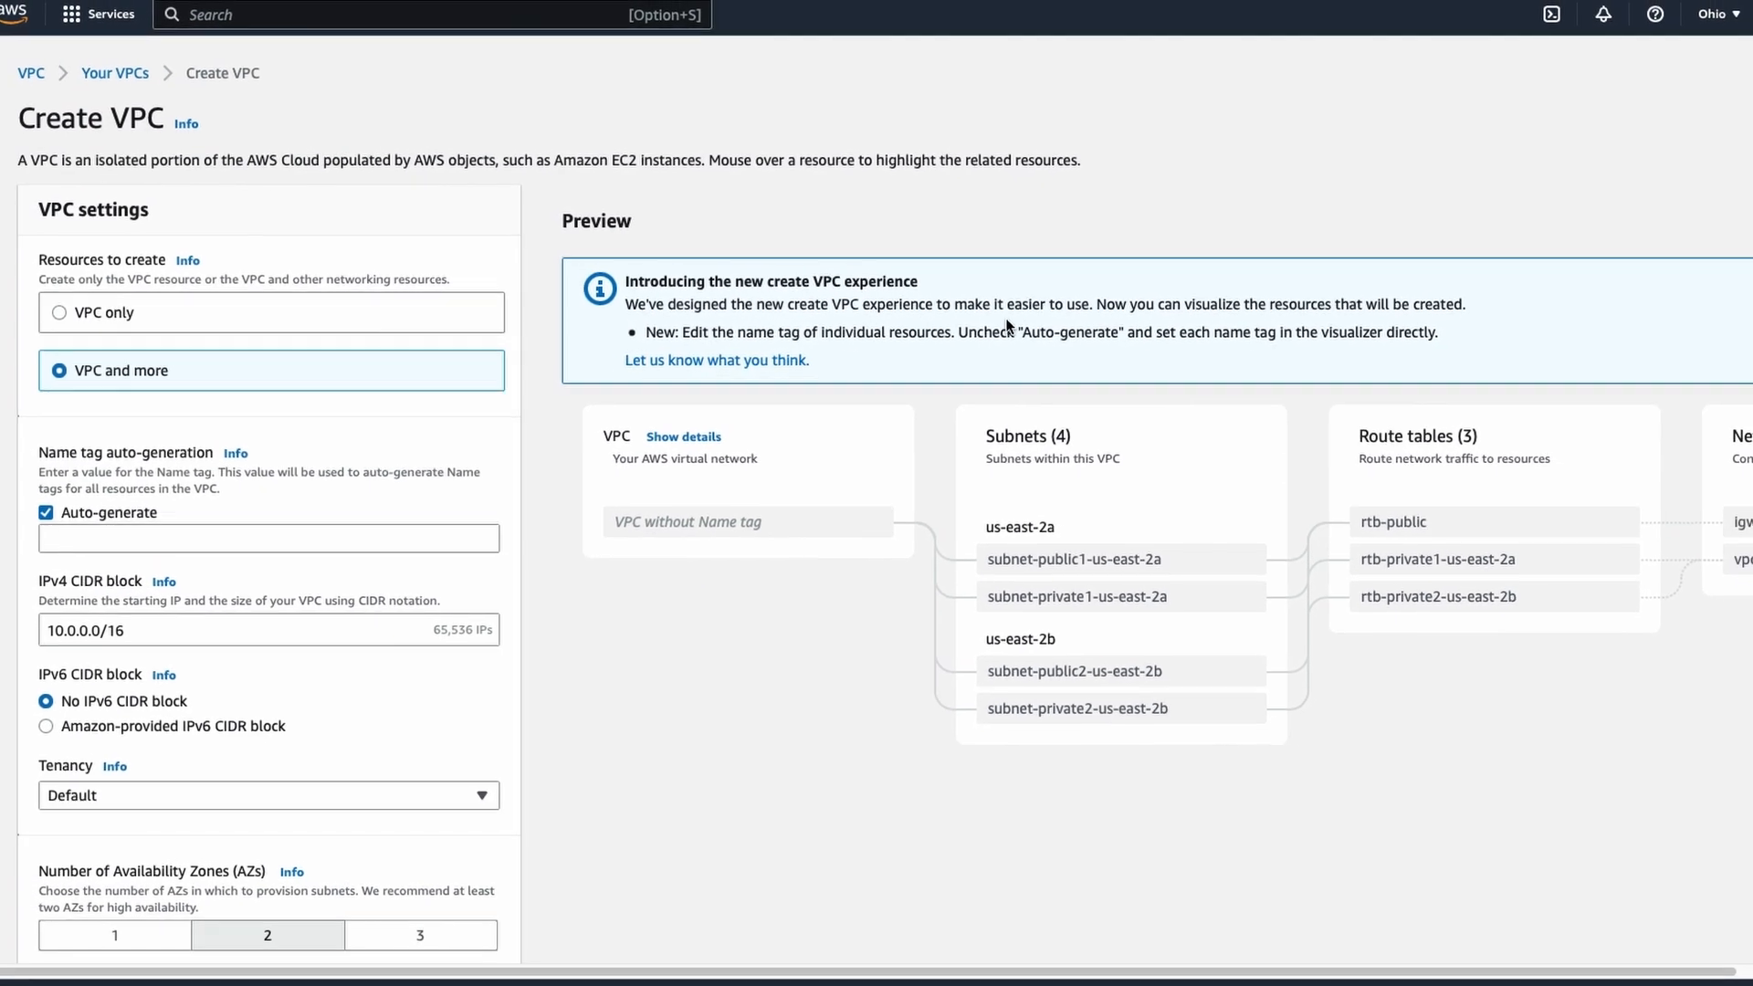
- Enter my-Ohio-vpc as the auto-generated name tag for the VPC resources
left_click(268, 538)
type("m")
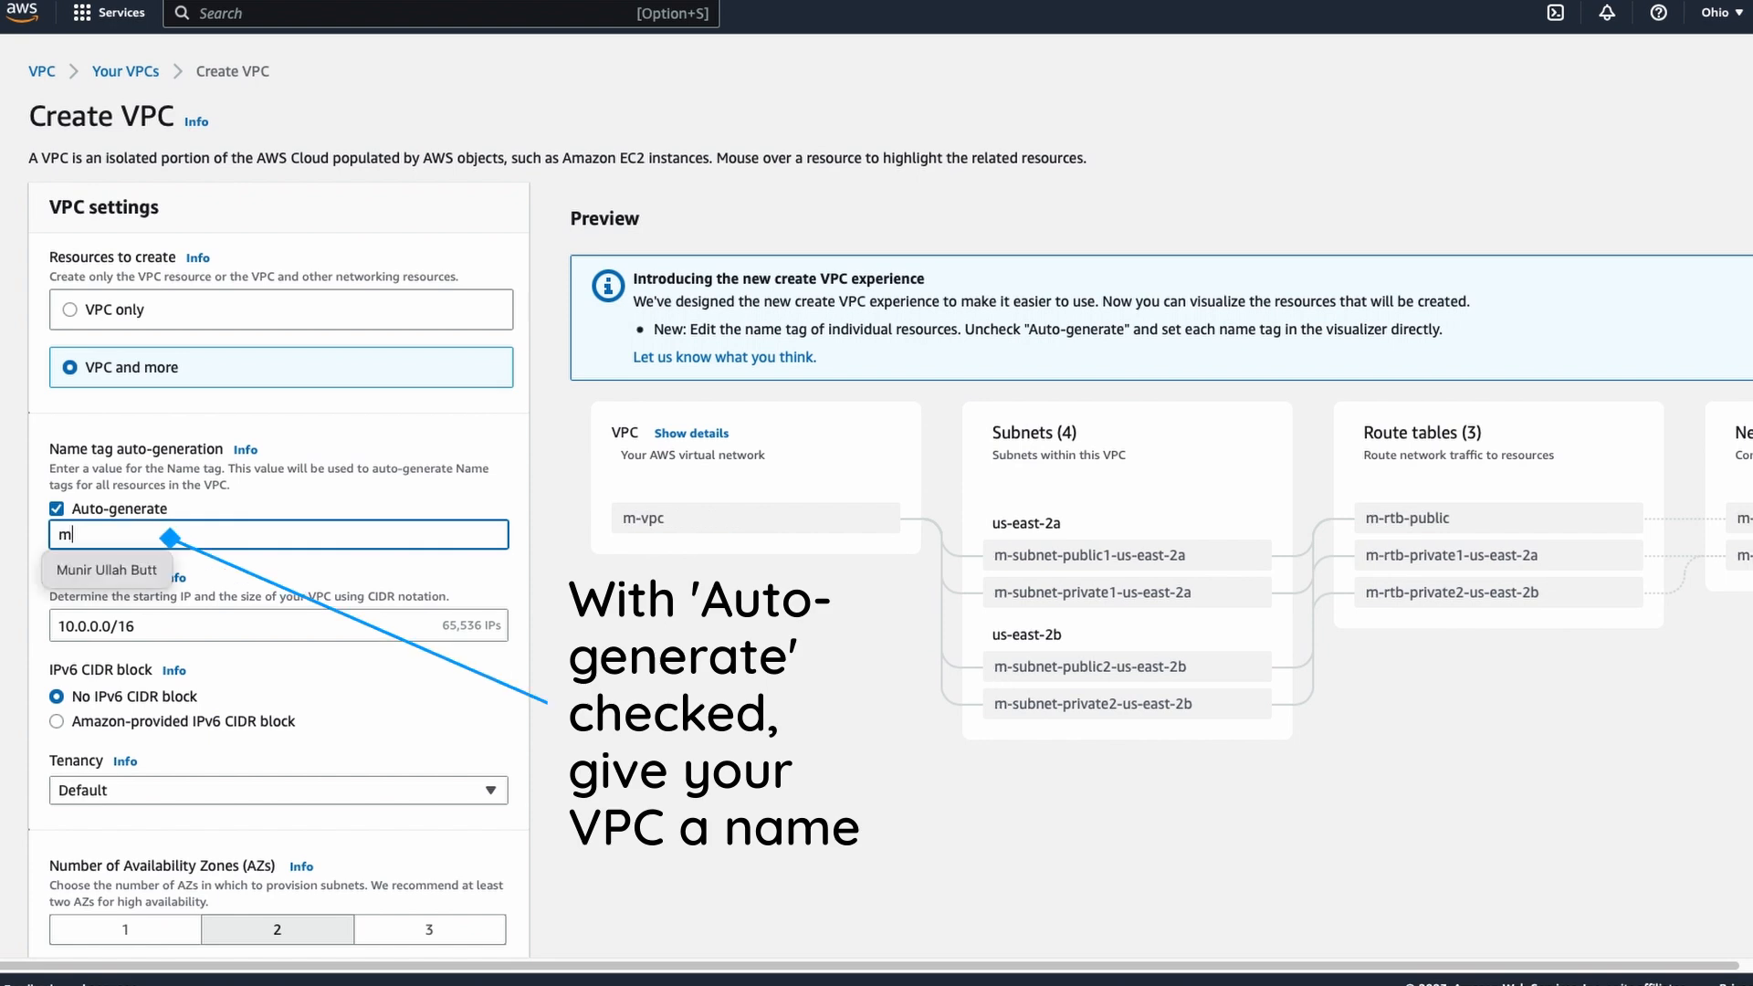
type("y")
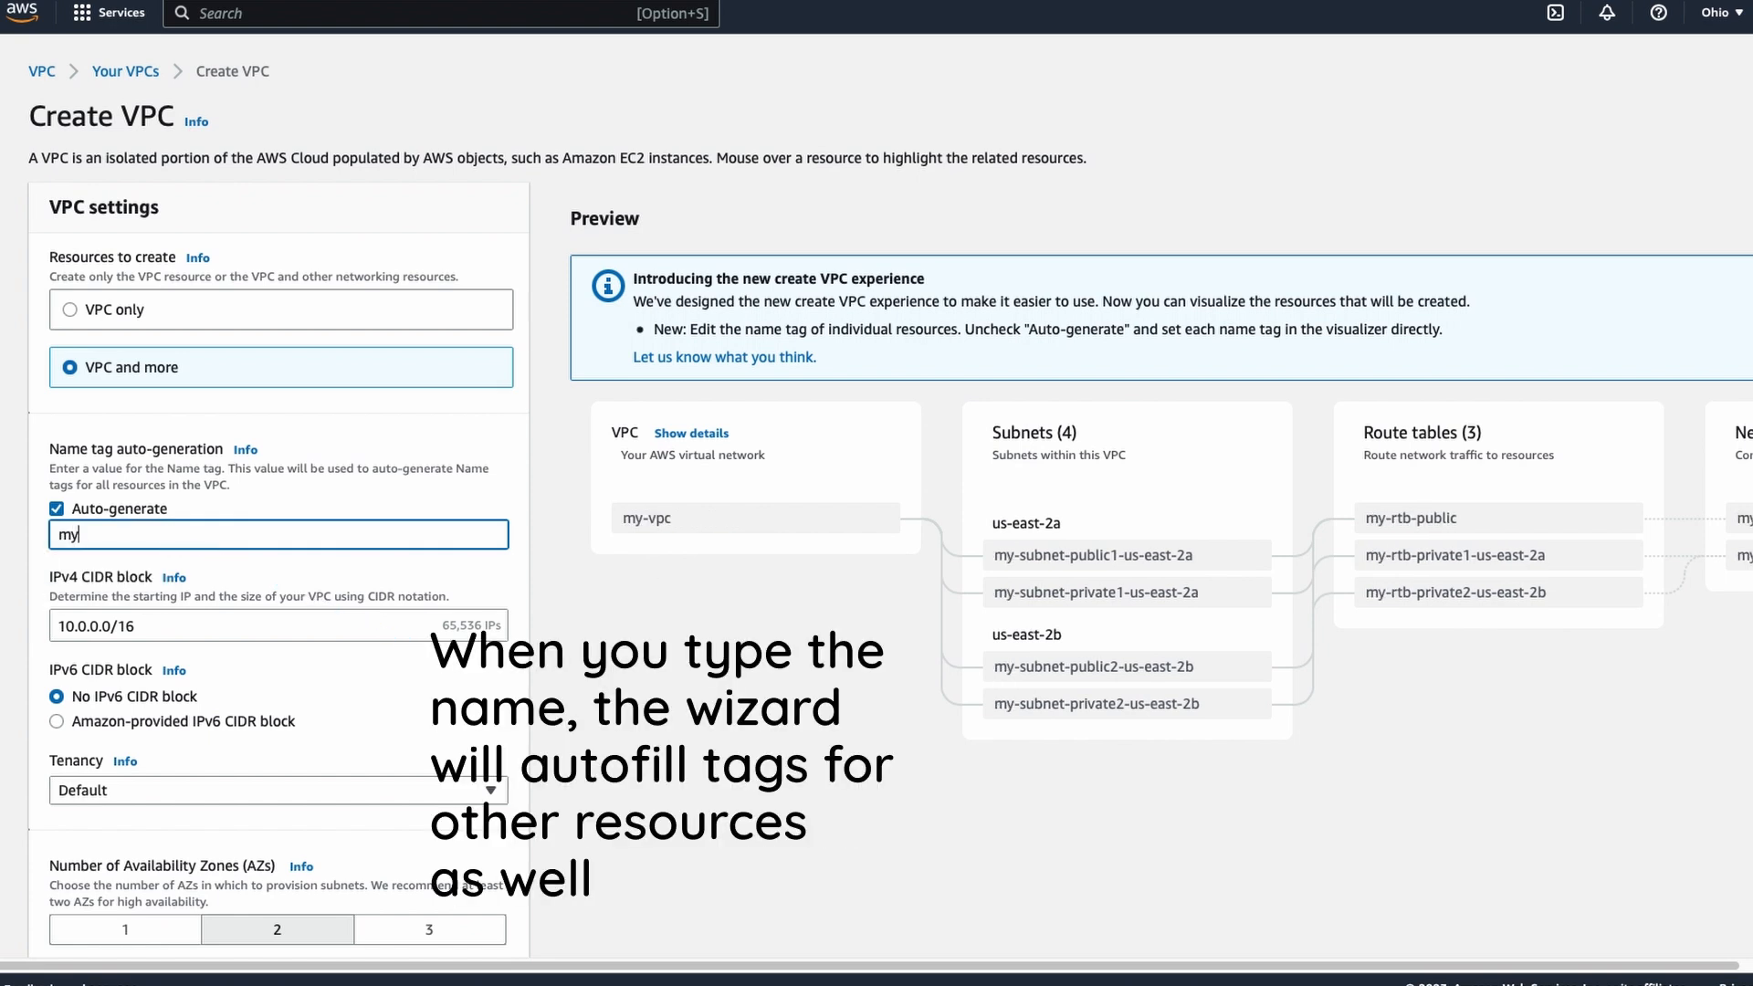
type("-Ohio")
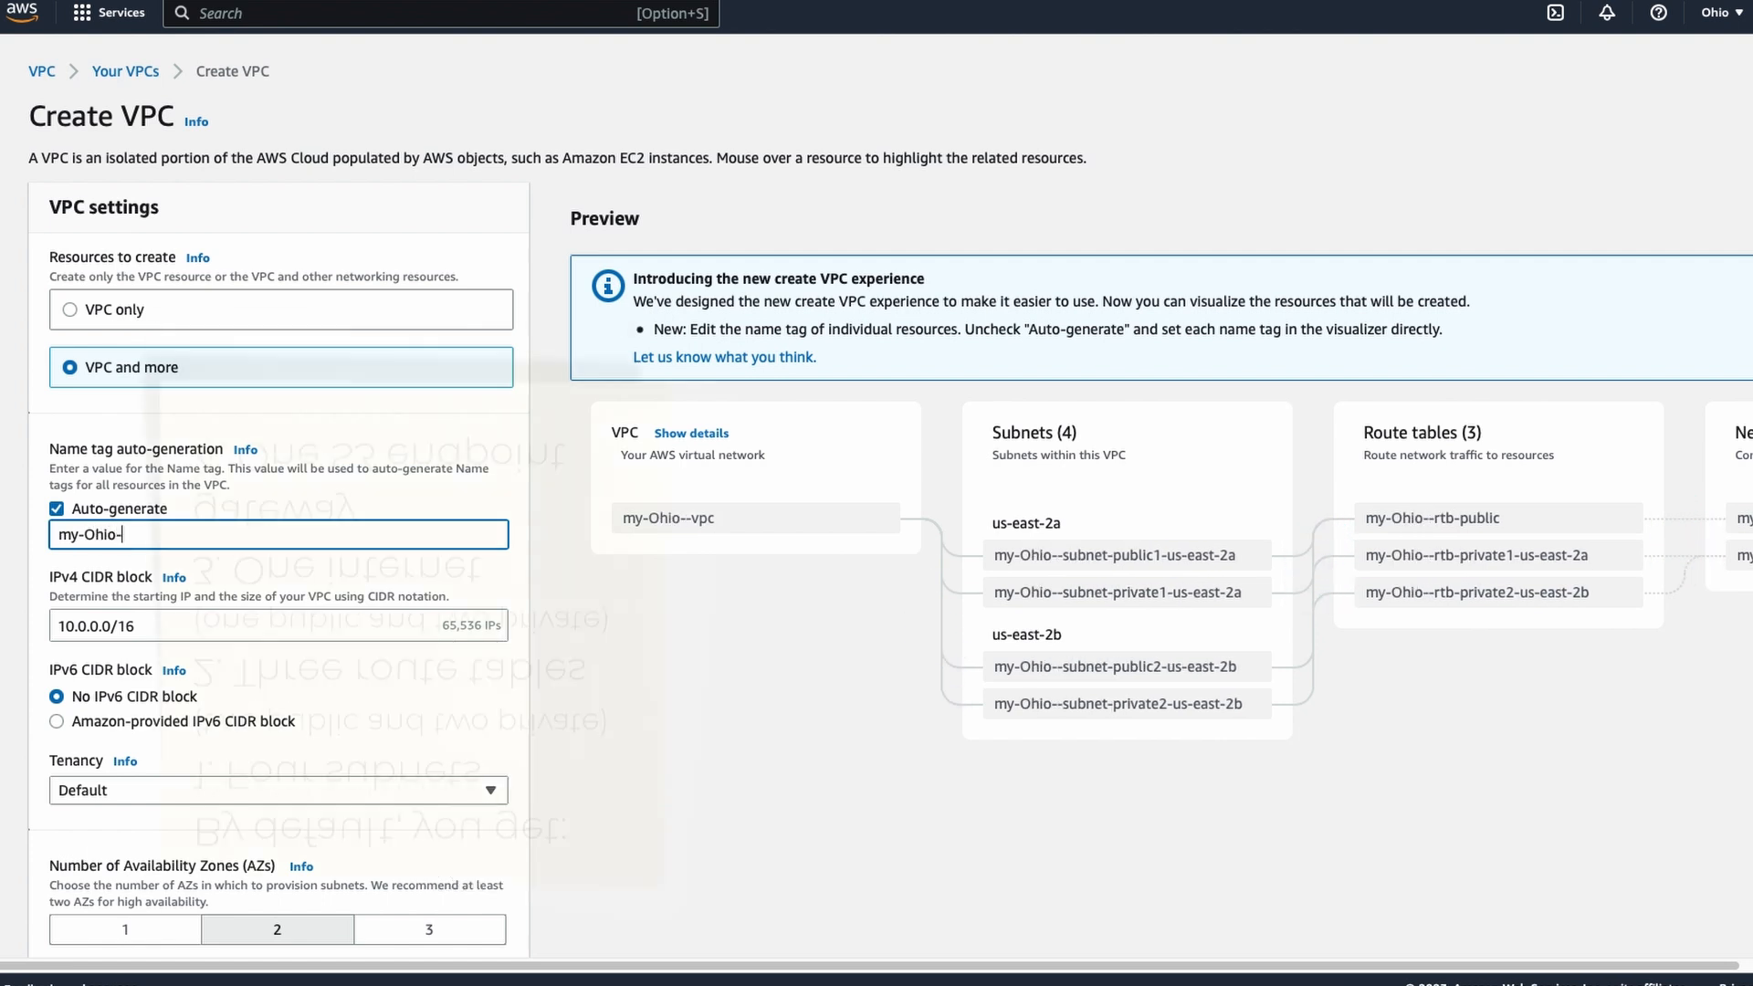
type("-vpc")
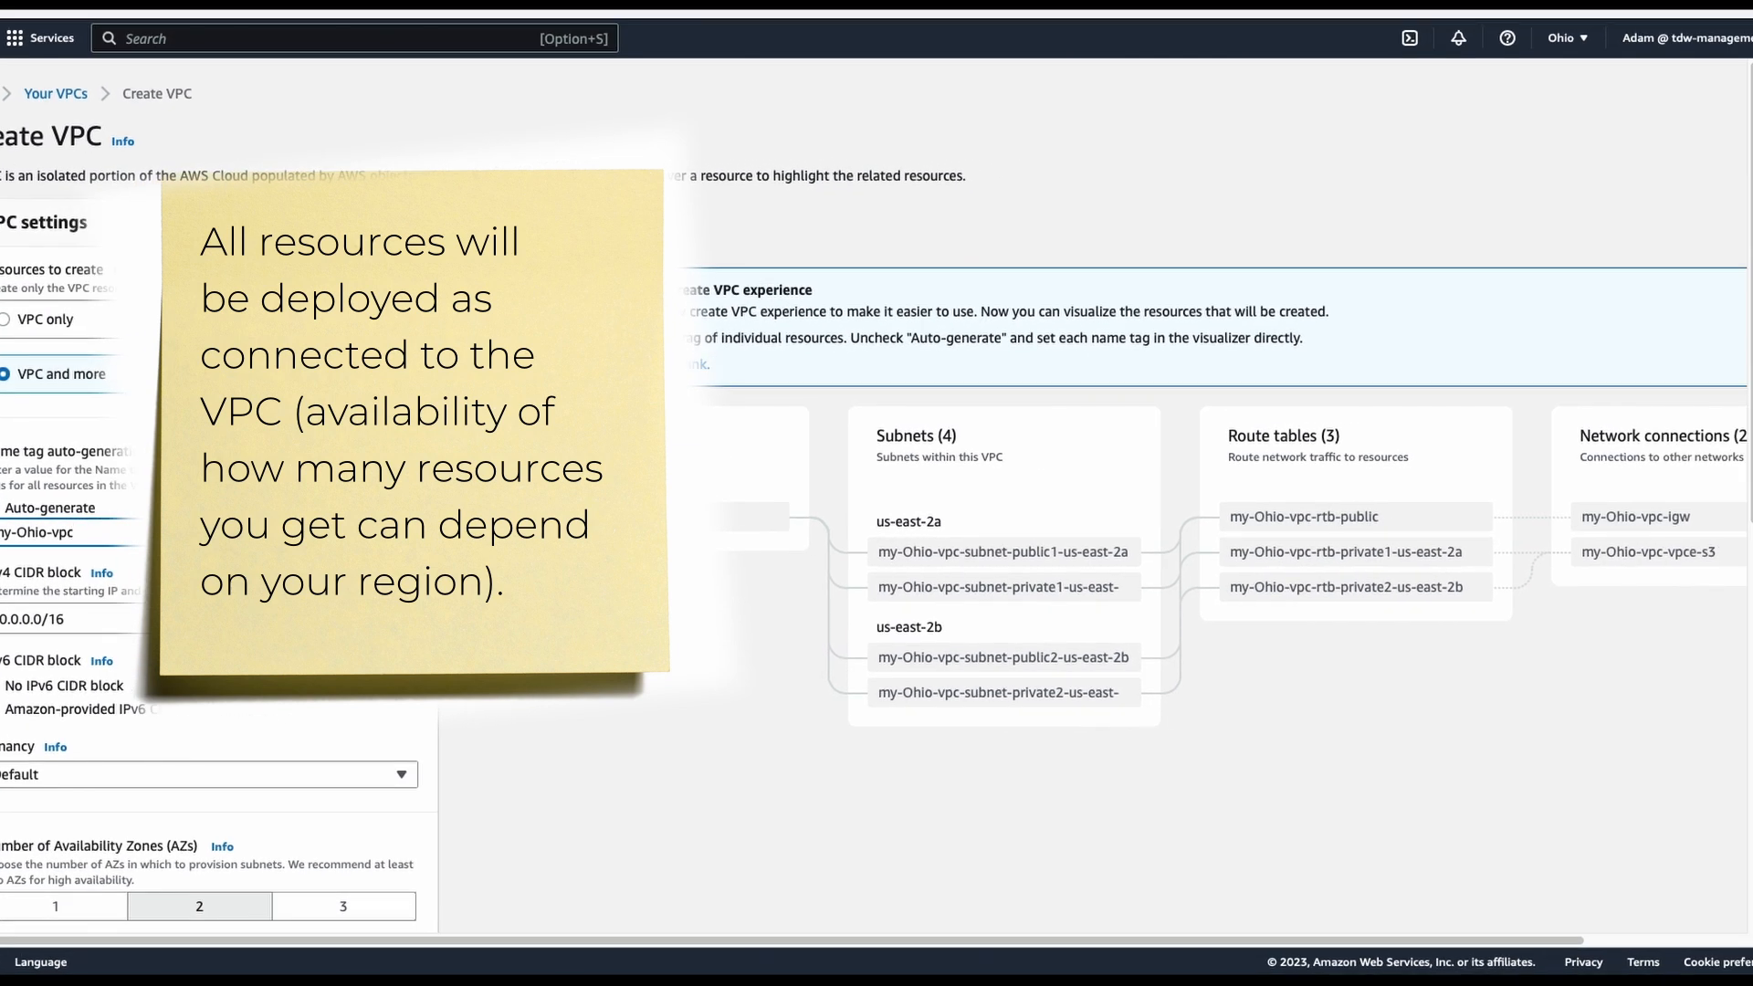
- Shorten the auto-generated name tag to my-Ohio
left_click(117, 541)
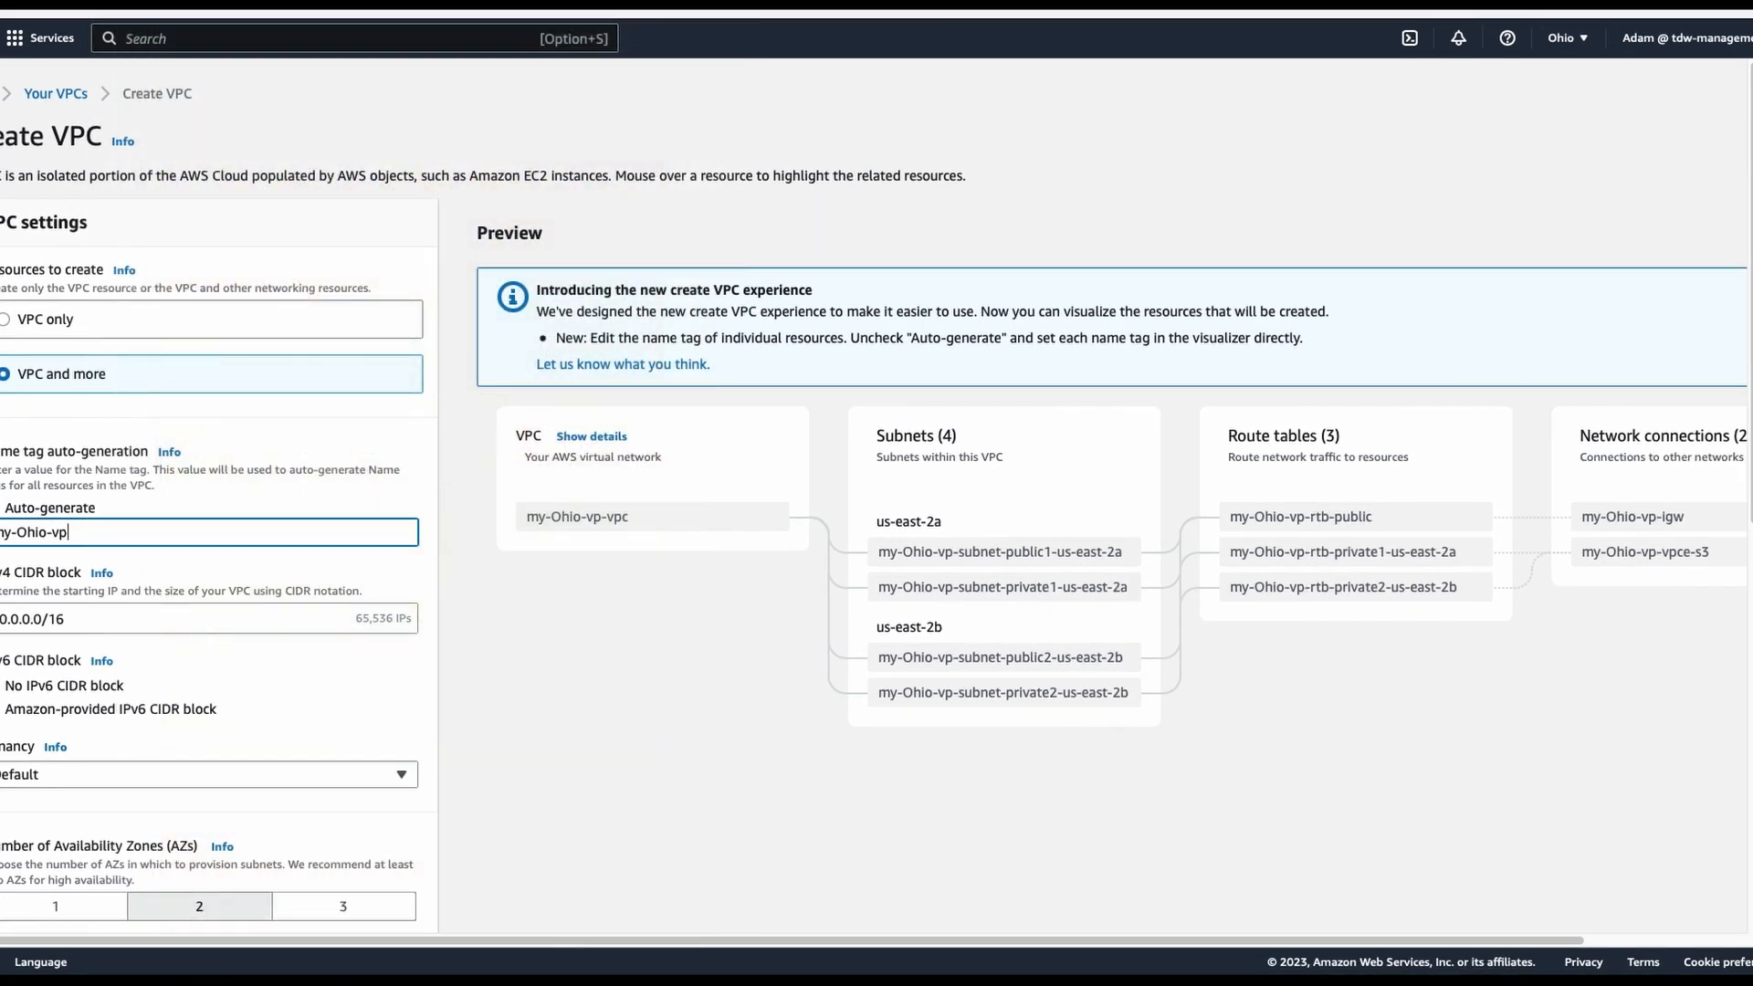
key("BackSpace")
key("BackSpace")
key("BackSpace")
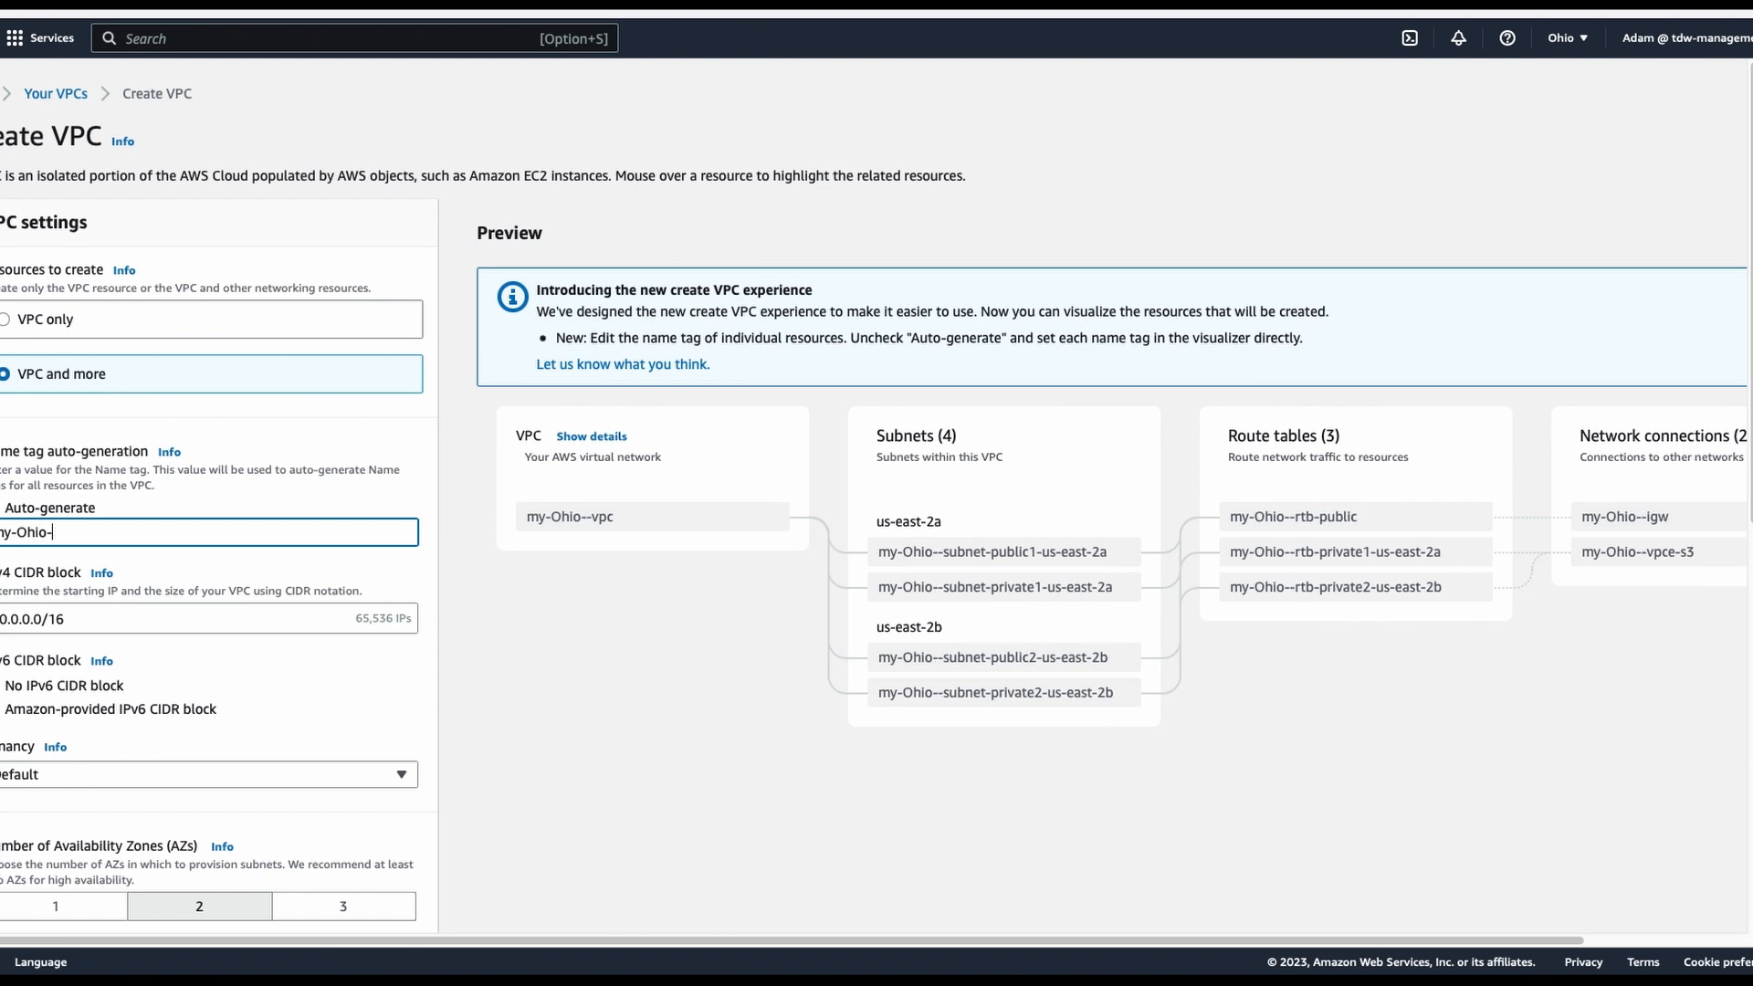
key("BackSpace")
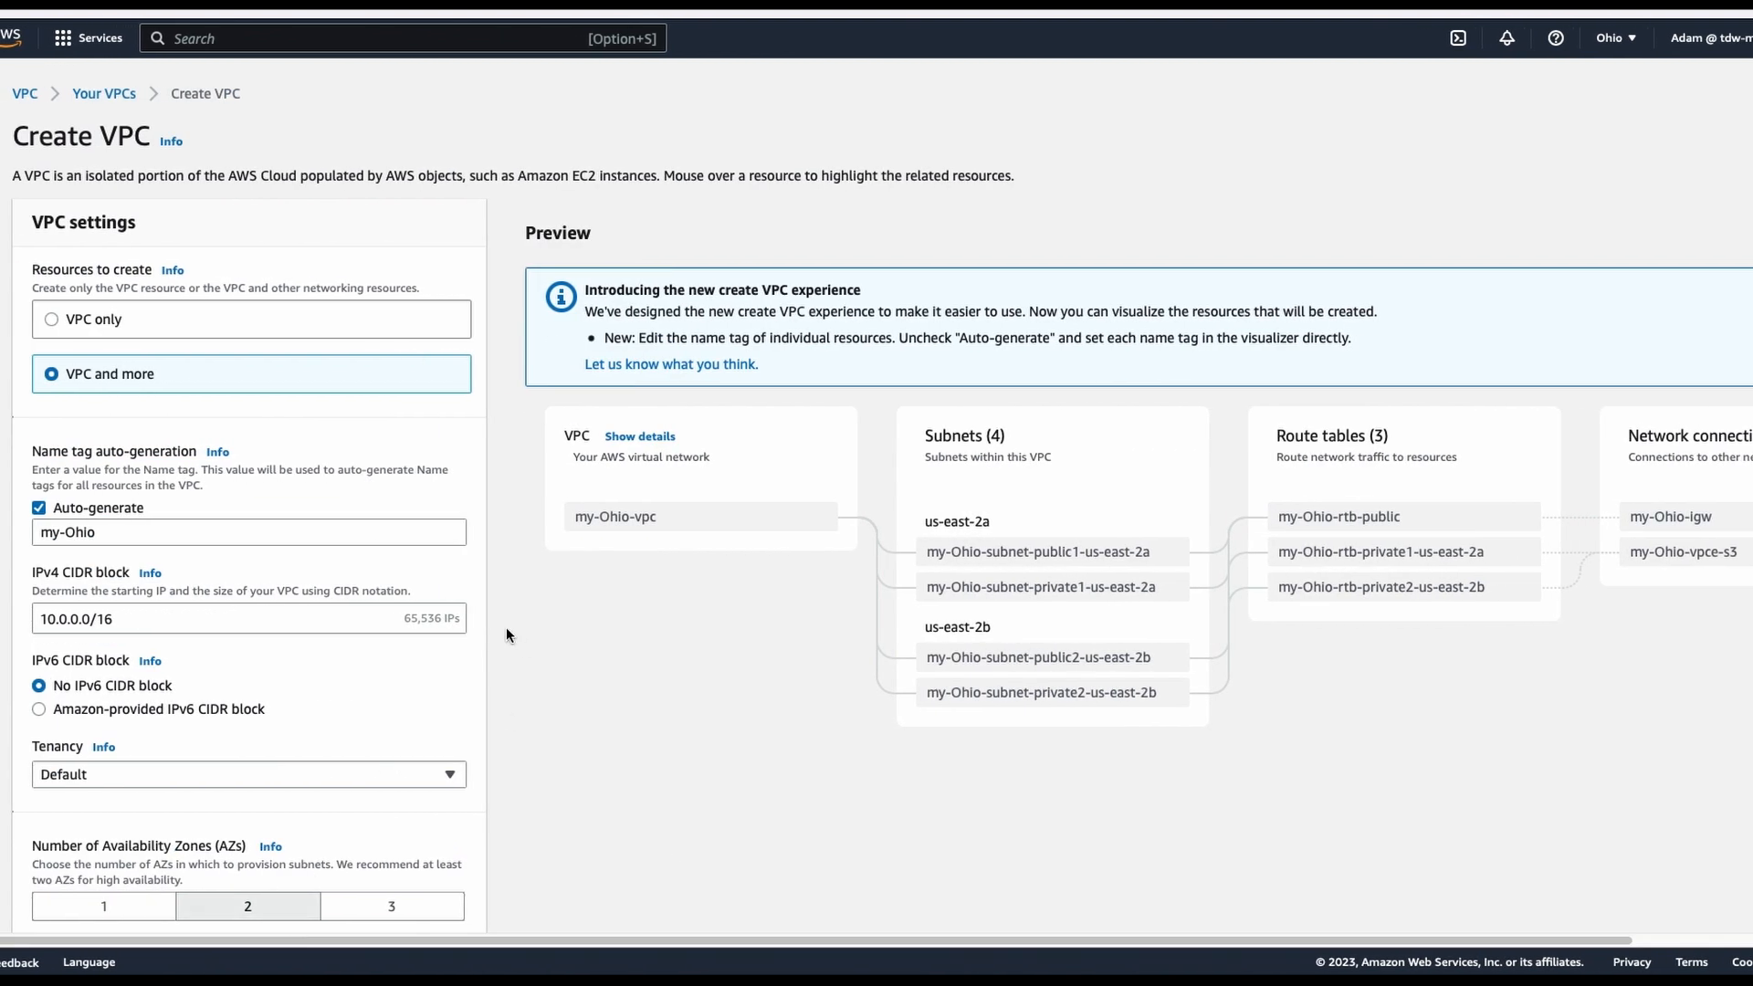
- Turn off name tag auto-generation and individually name the VPC my-Ohio-vpc and the us-east-2a public subnet my-public-2a
left_click(40, 509)
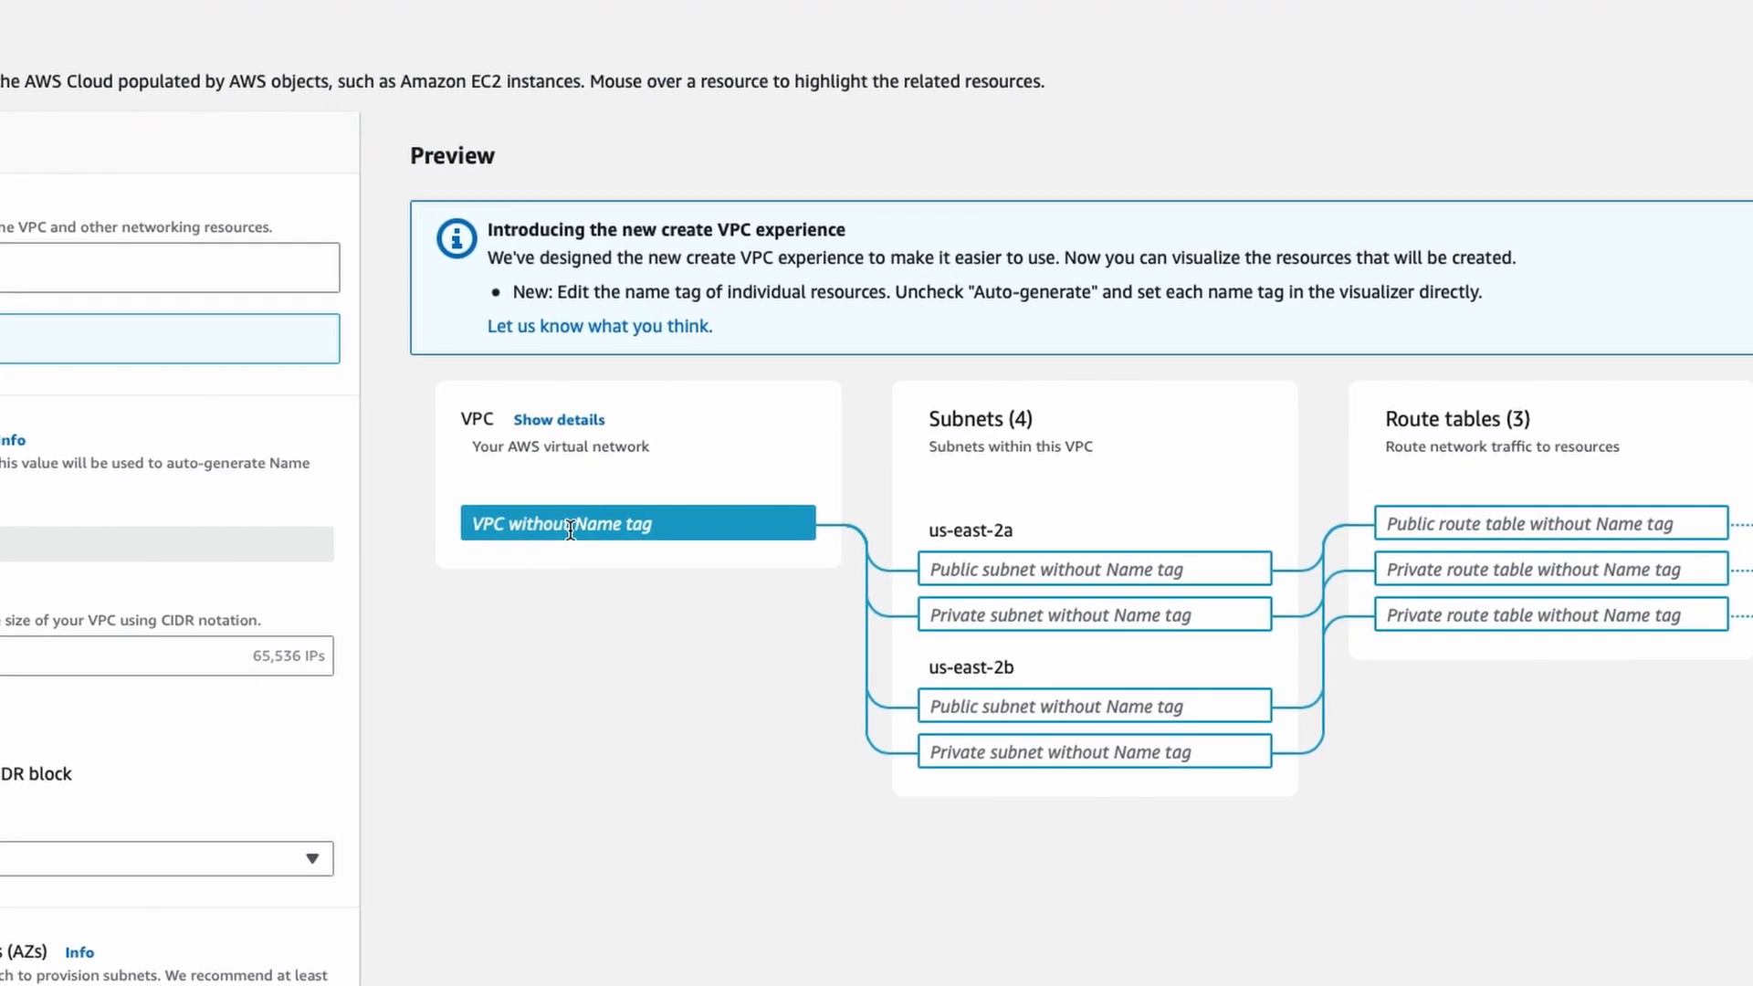
left_click(557, 533)
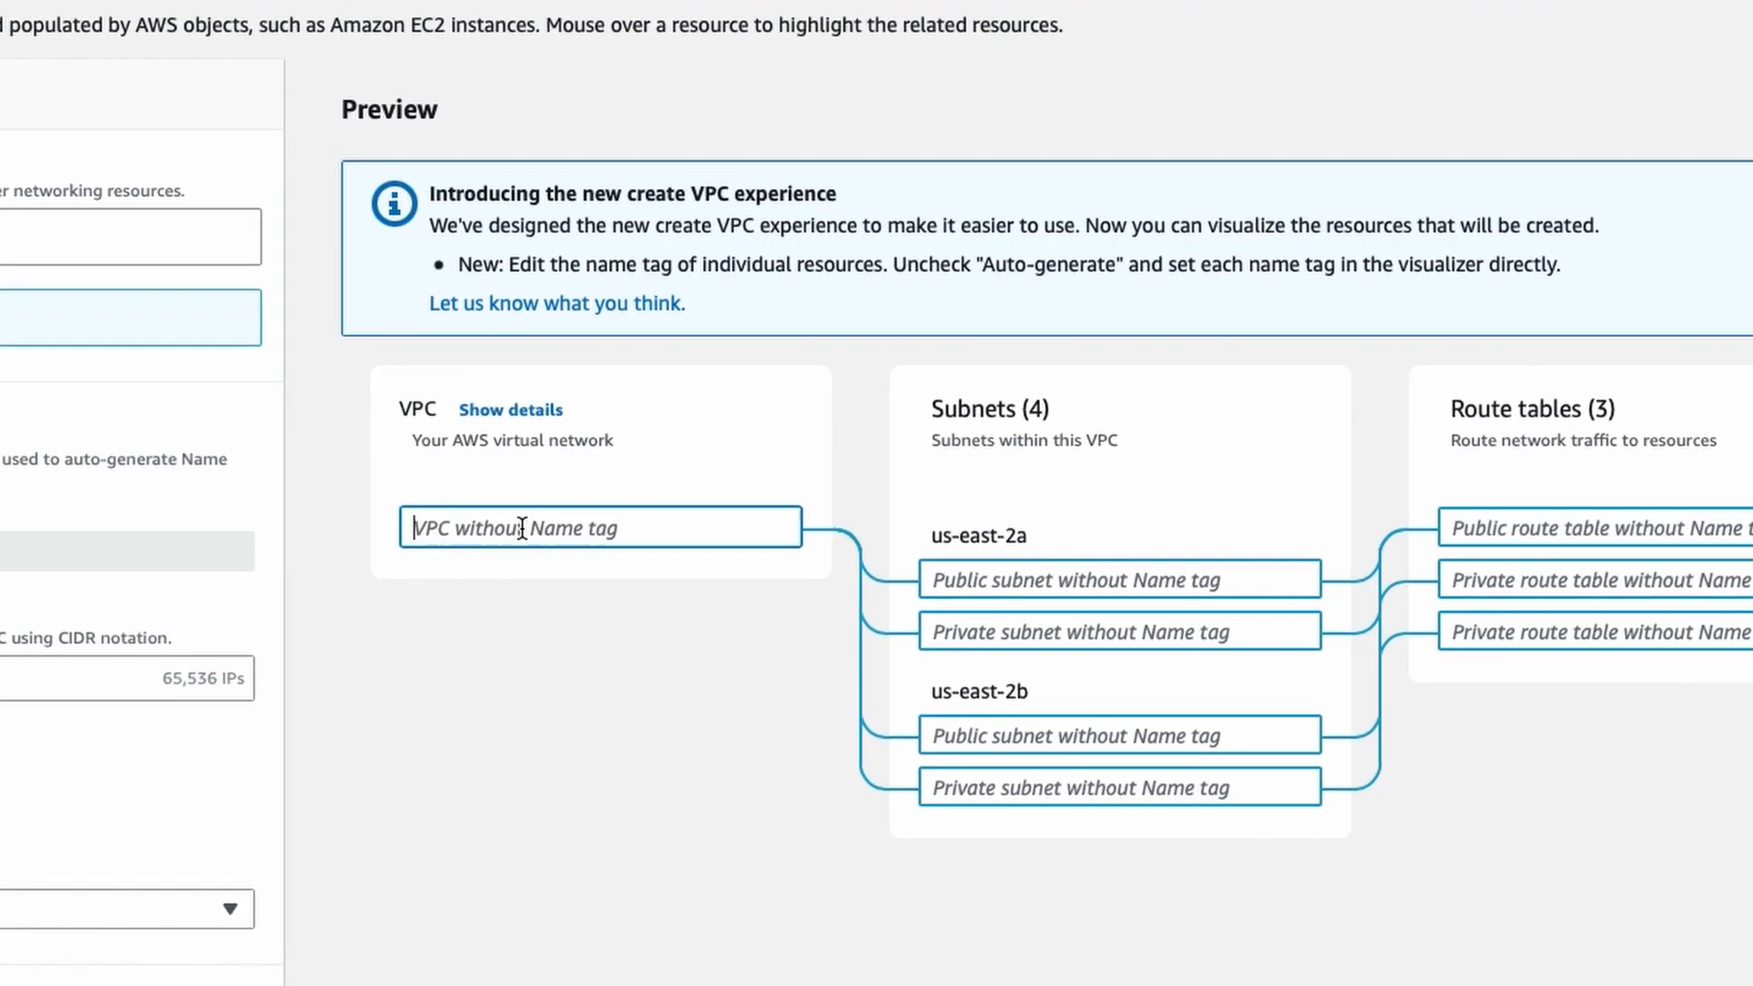
type("my-Ohio-vpc")
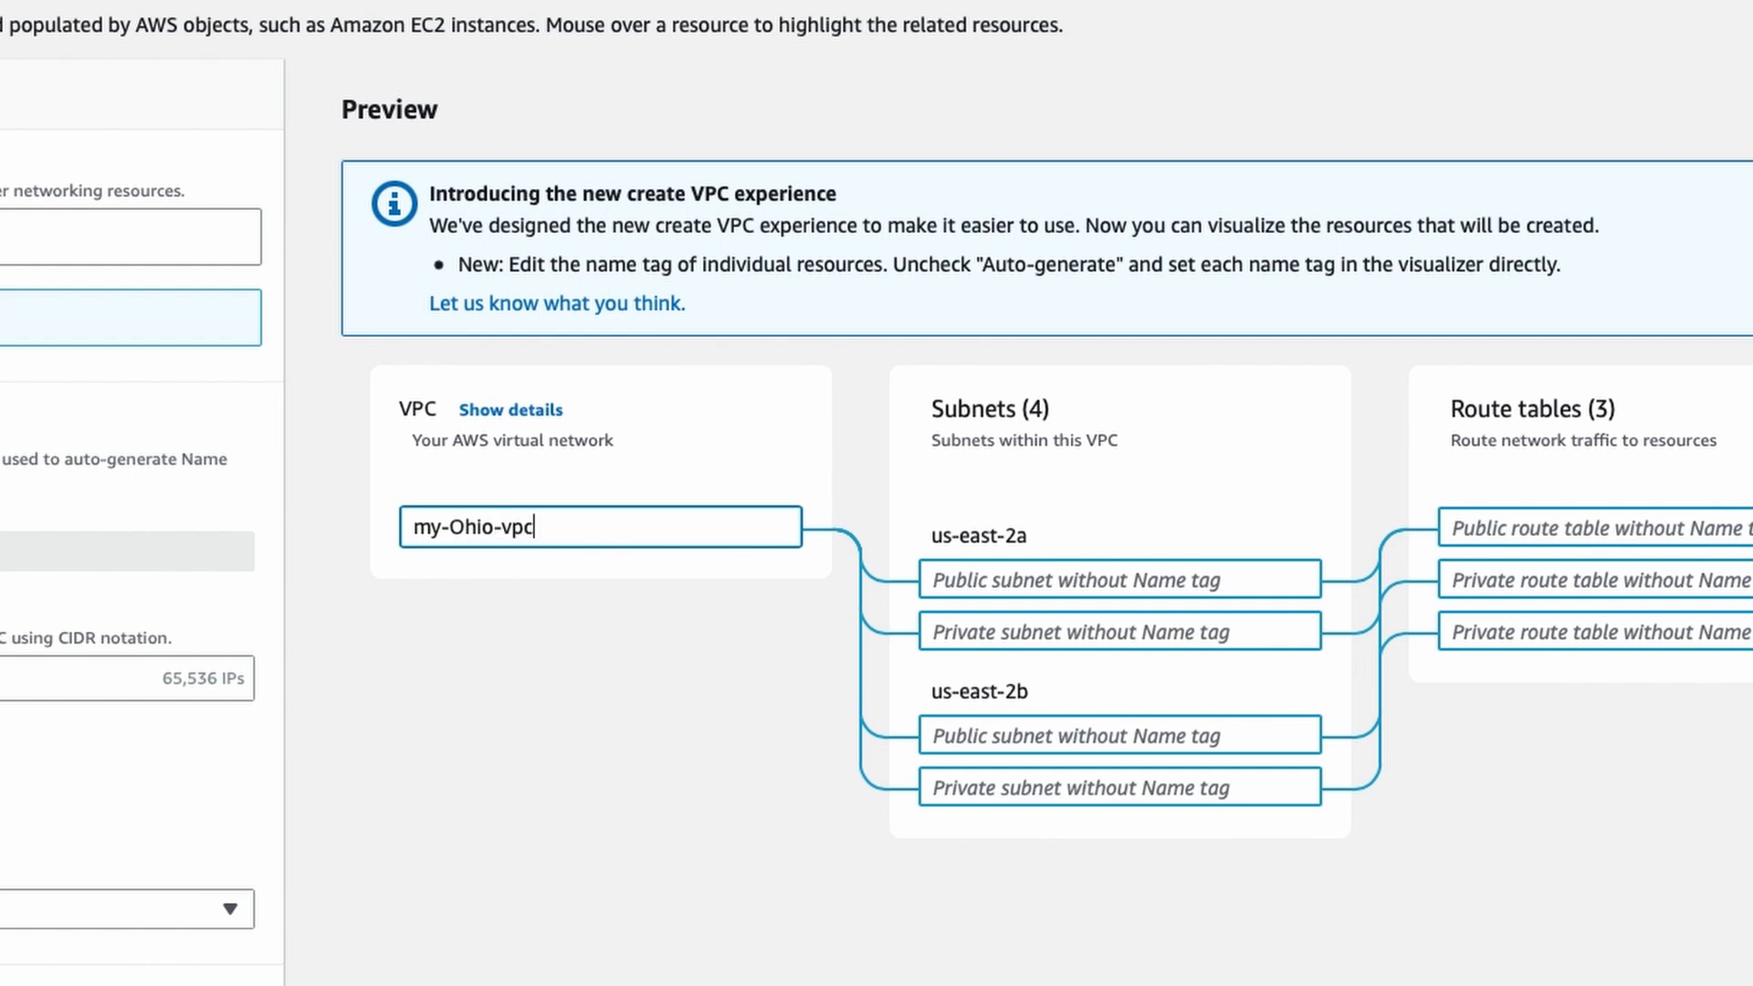
left_click(947, 582)
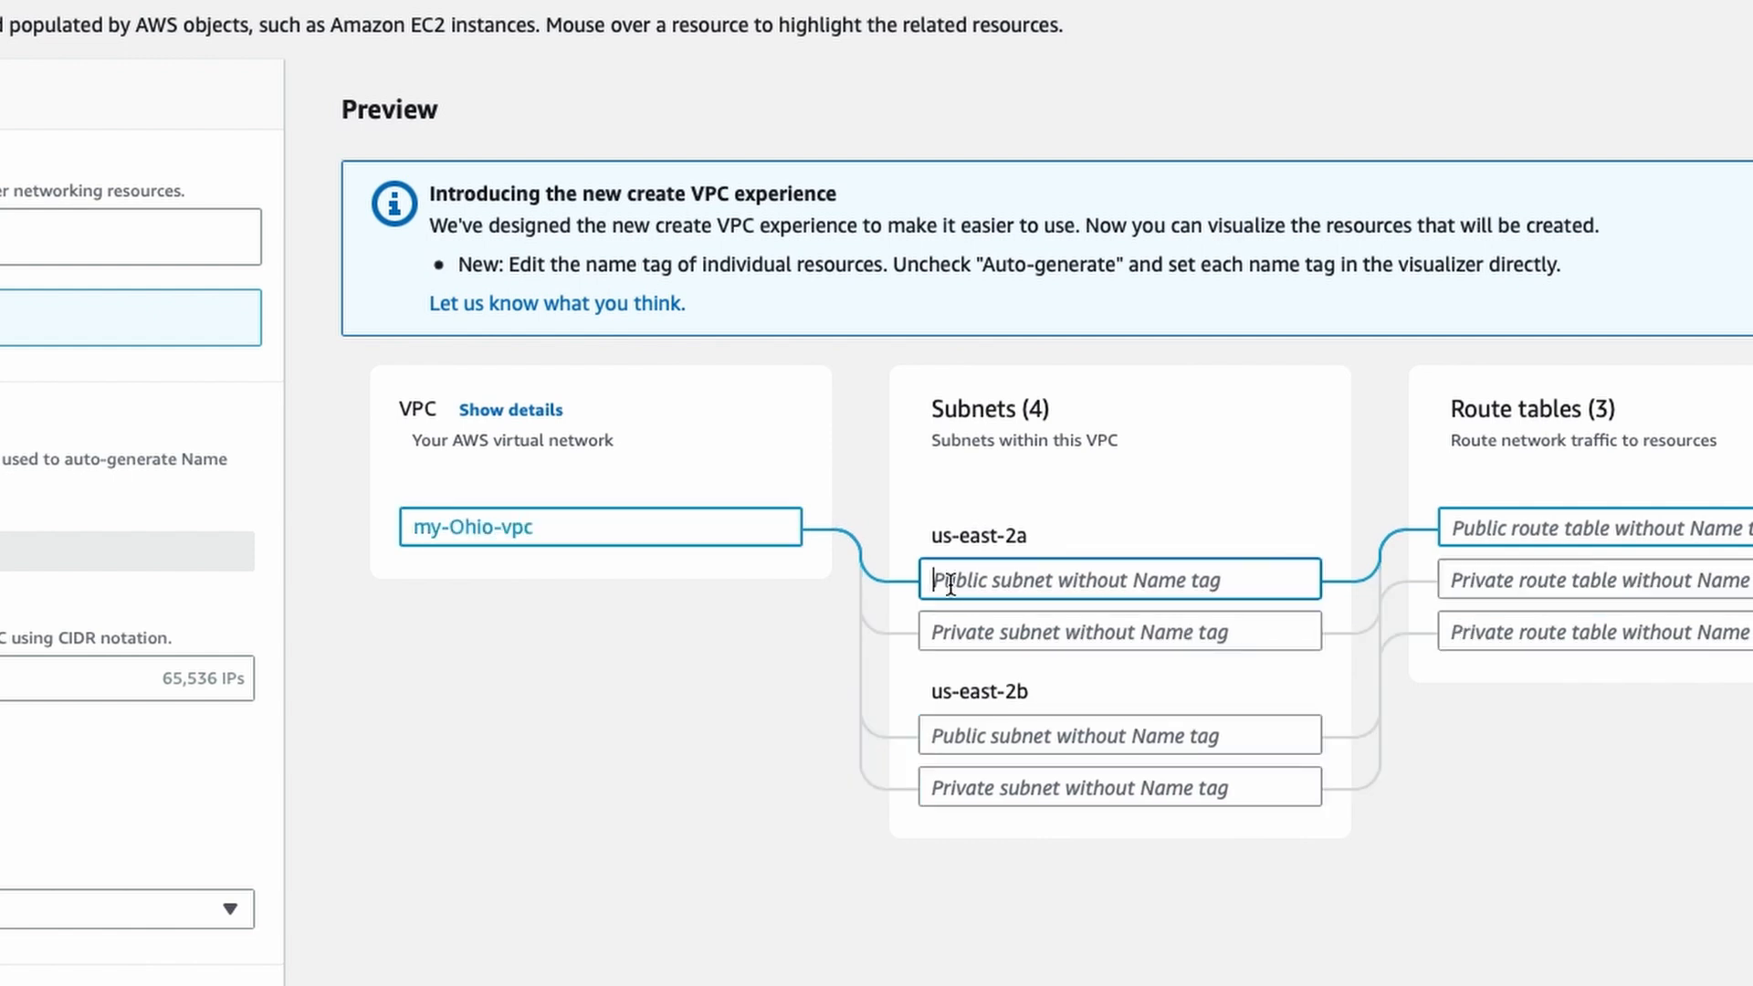
type("my-")
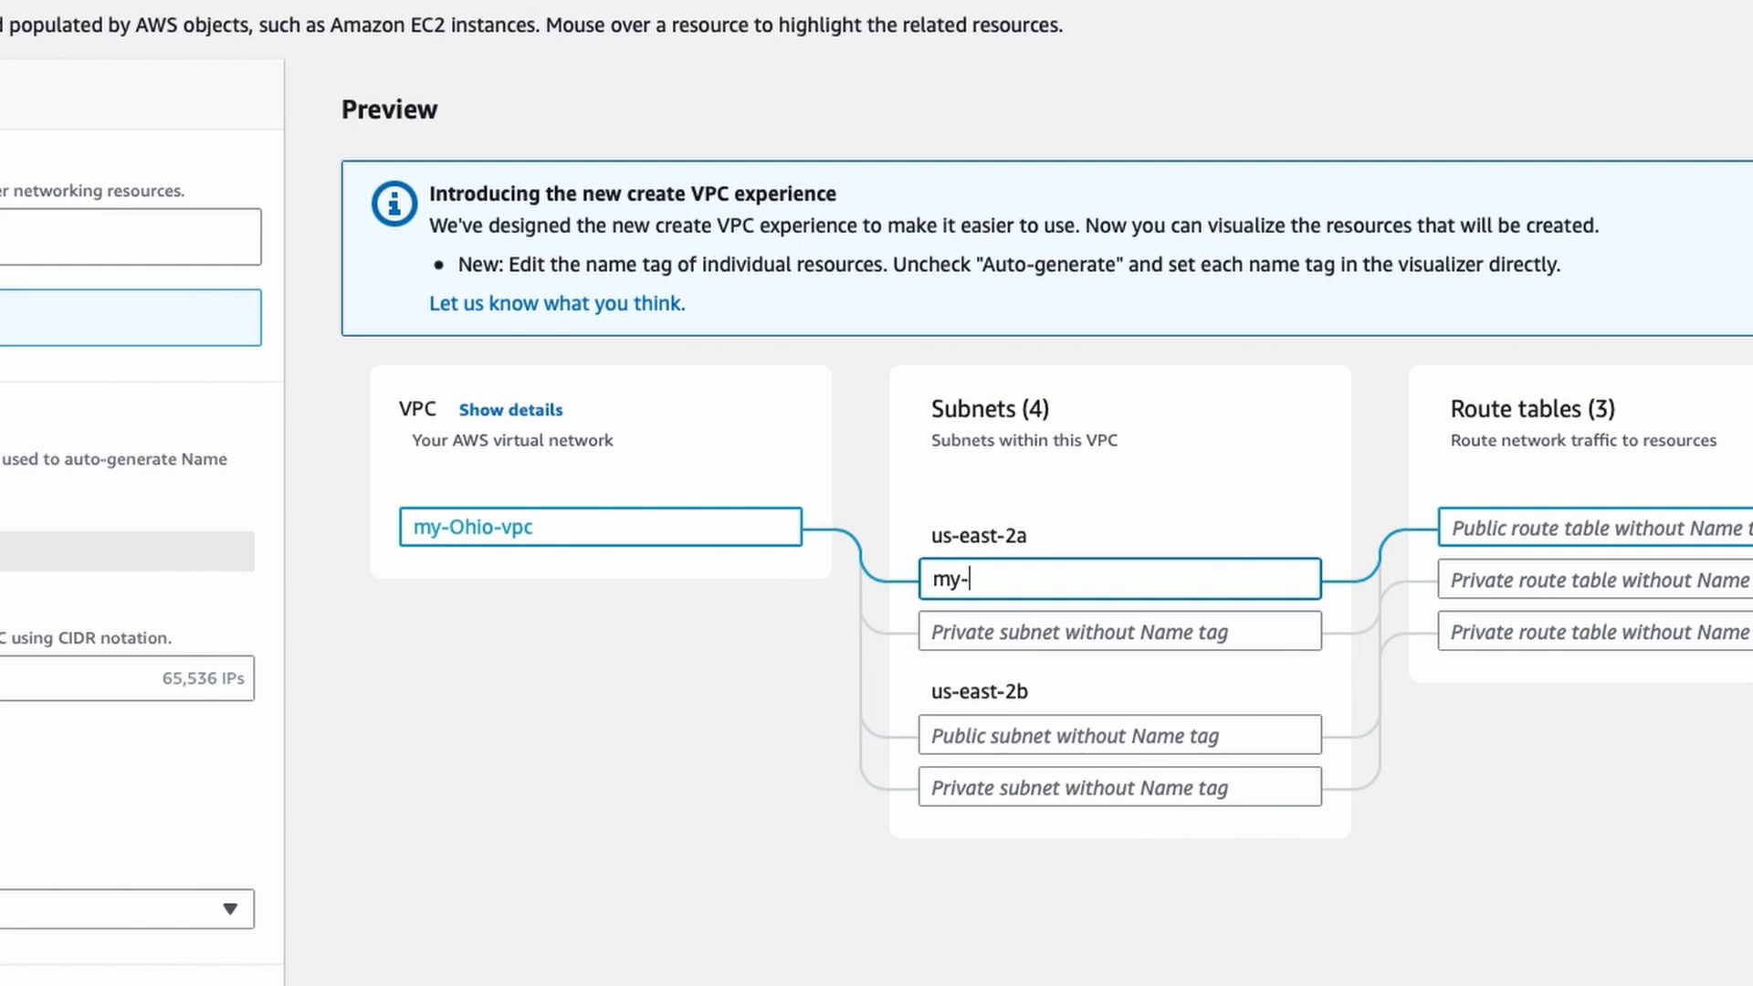
type("Ohio-pub")
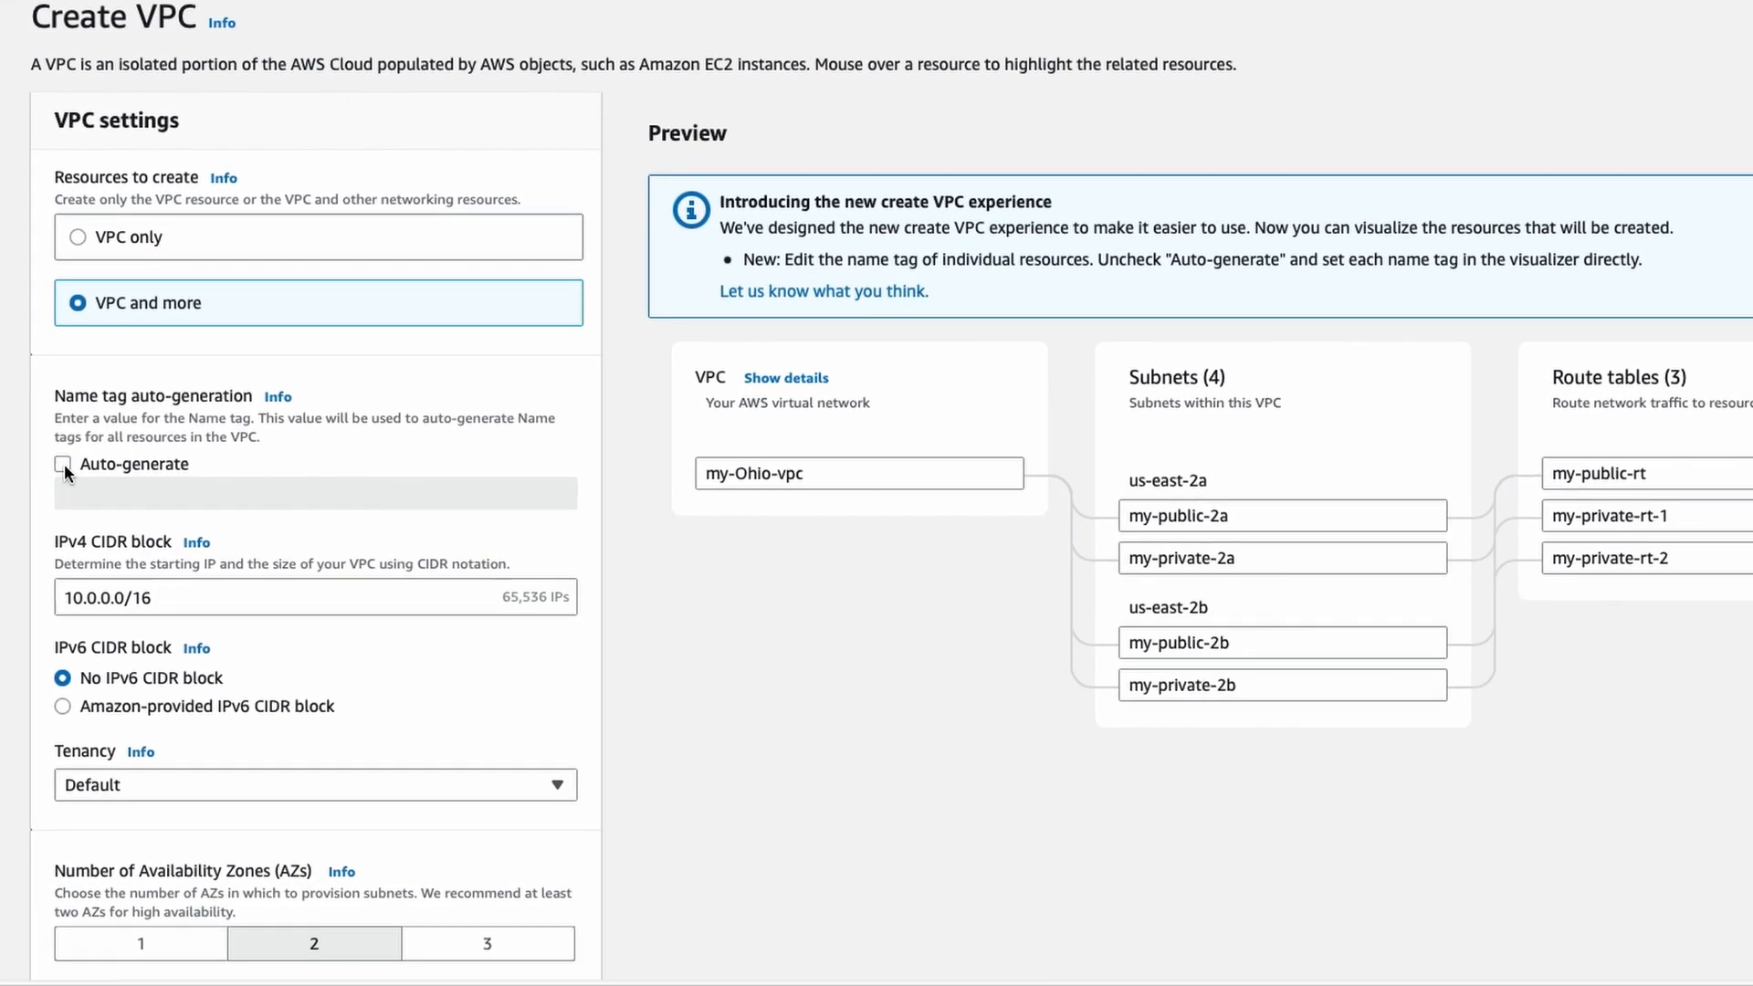
- Turn name tag auto-generation back on and set the name tag to my-Ohio
left_click(64, 464)
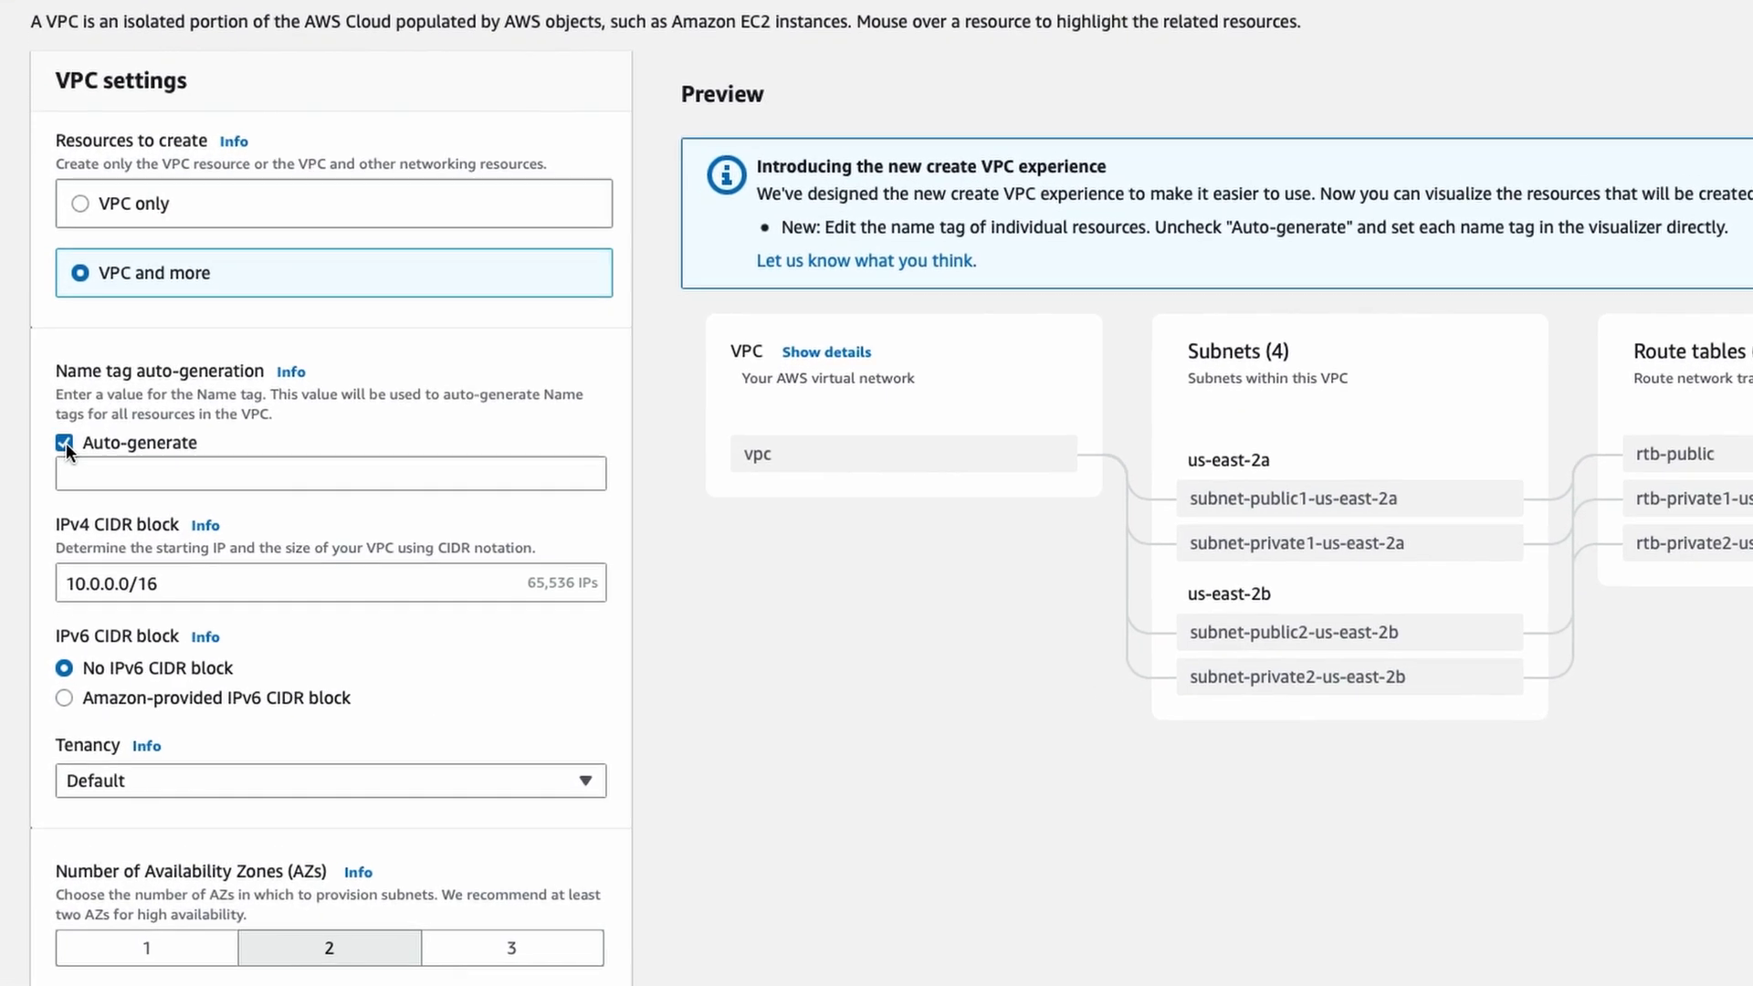
left_click(99, 489)
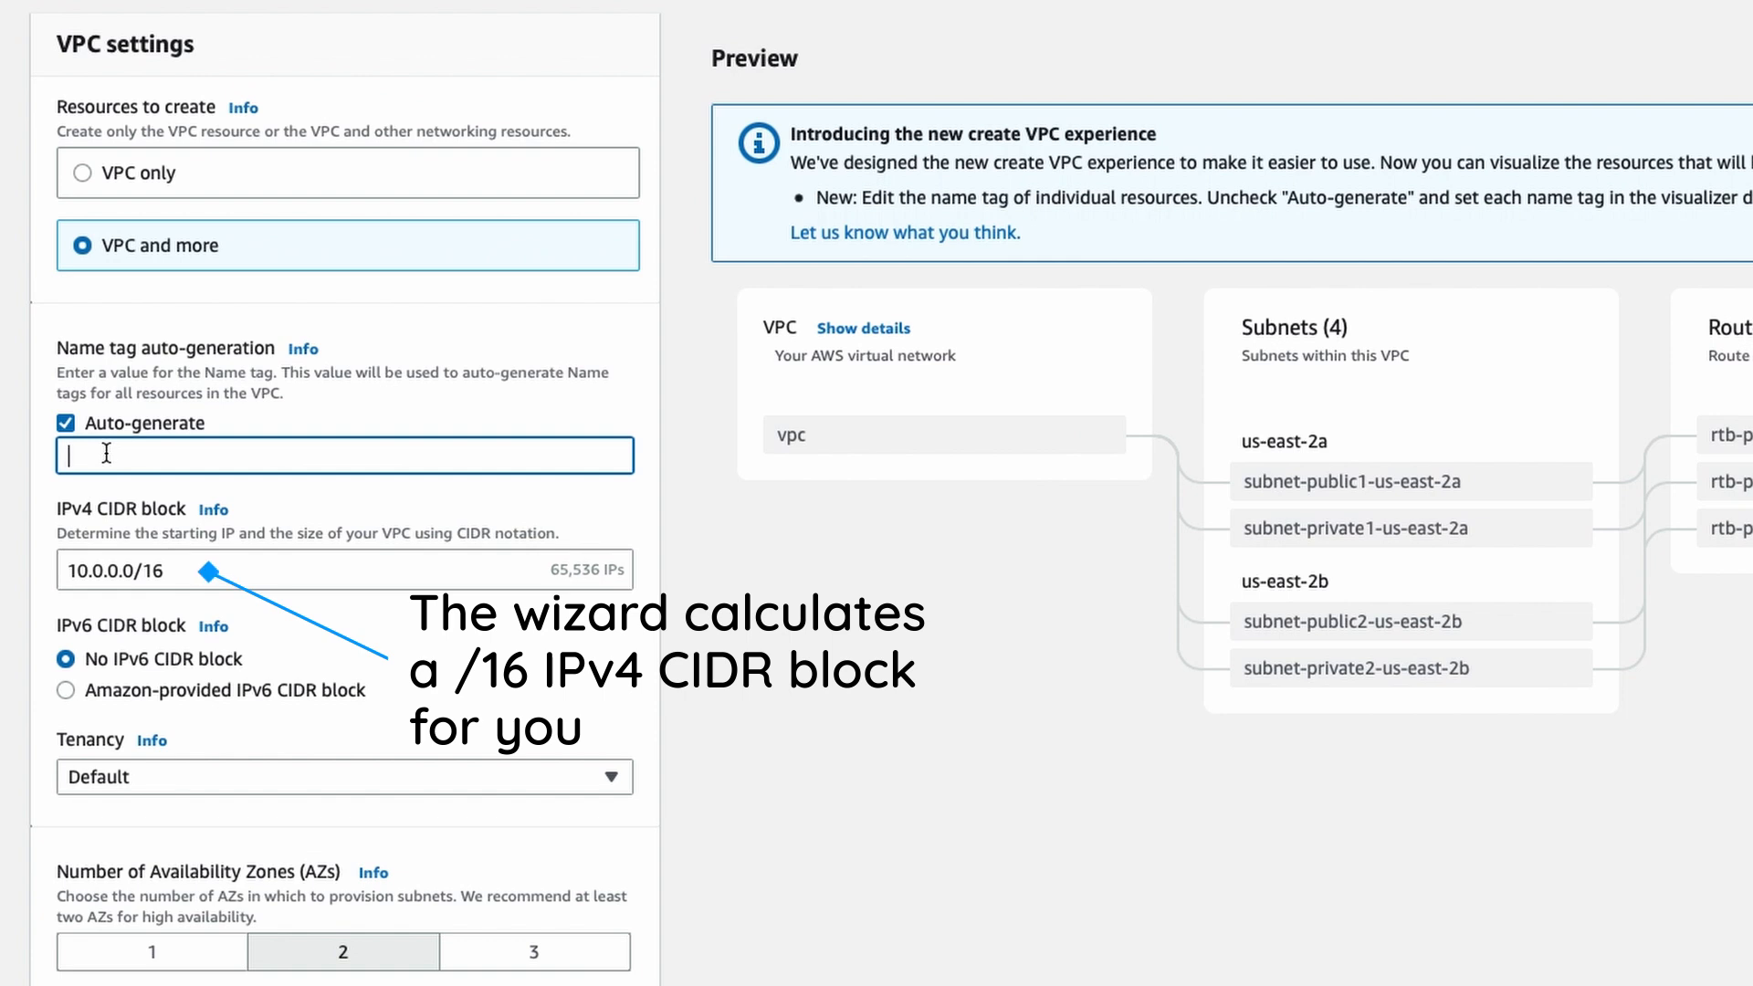
type("my-")
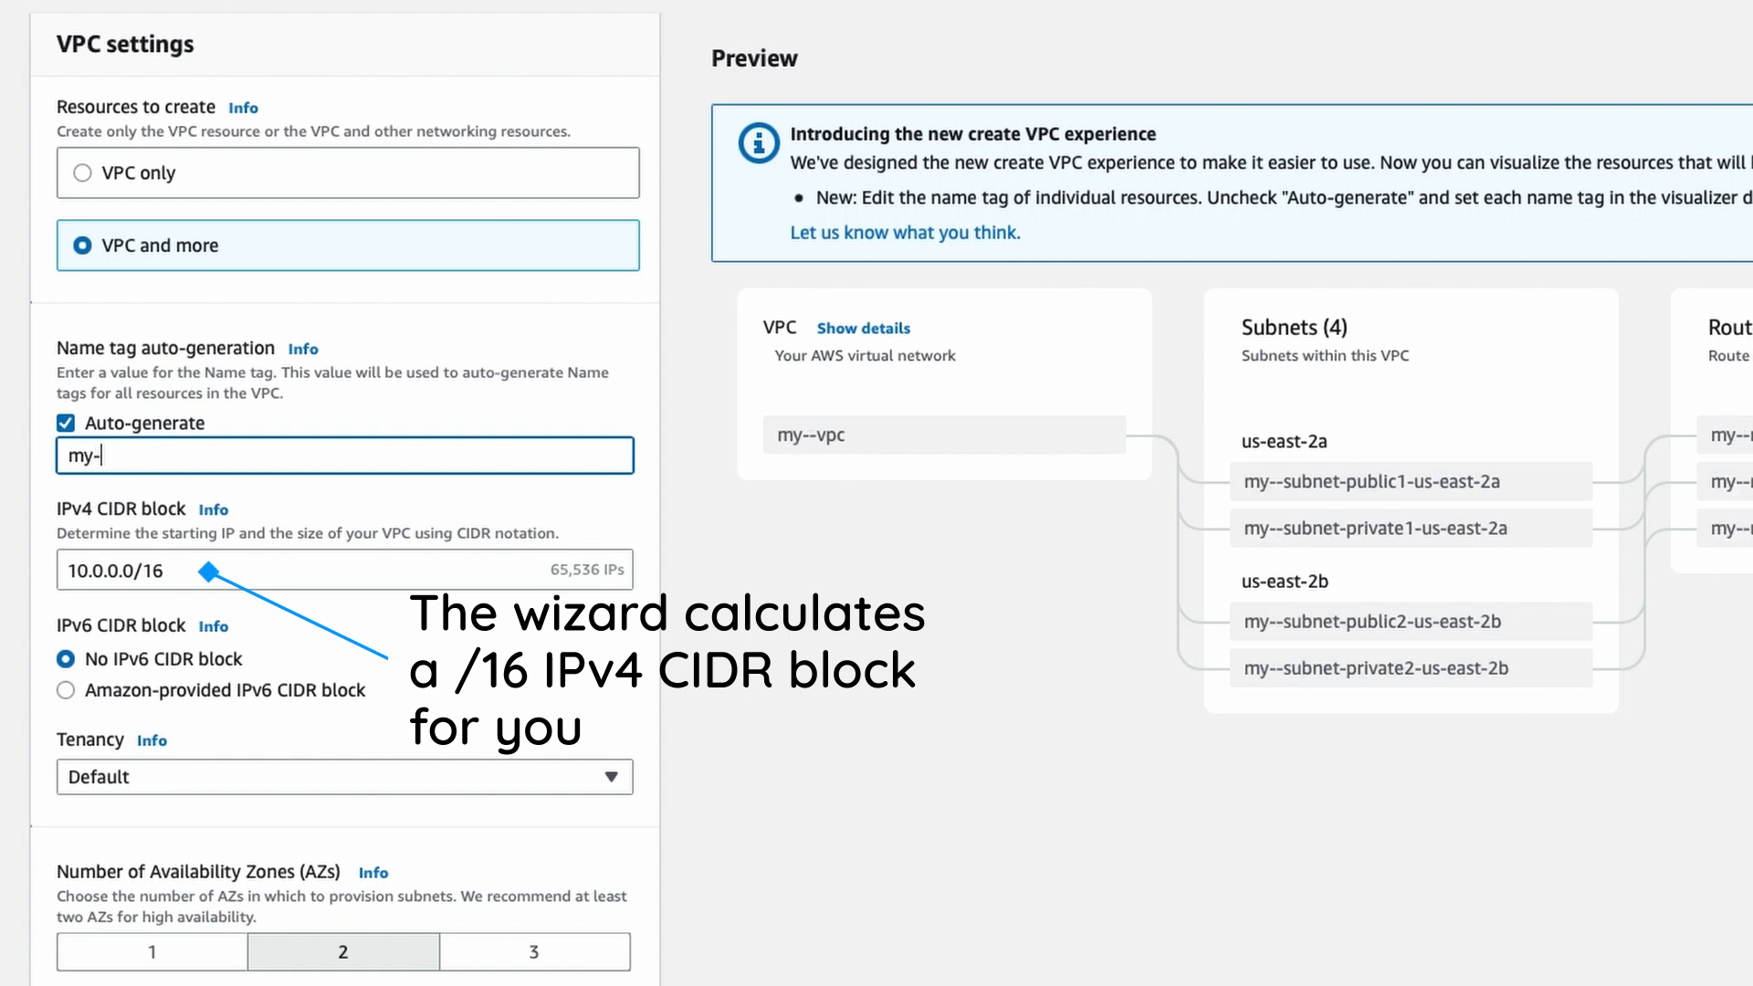
type("Ohio")
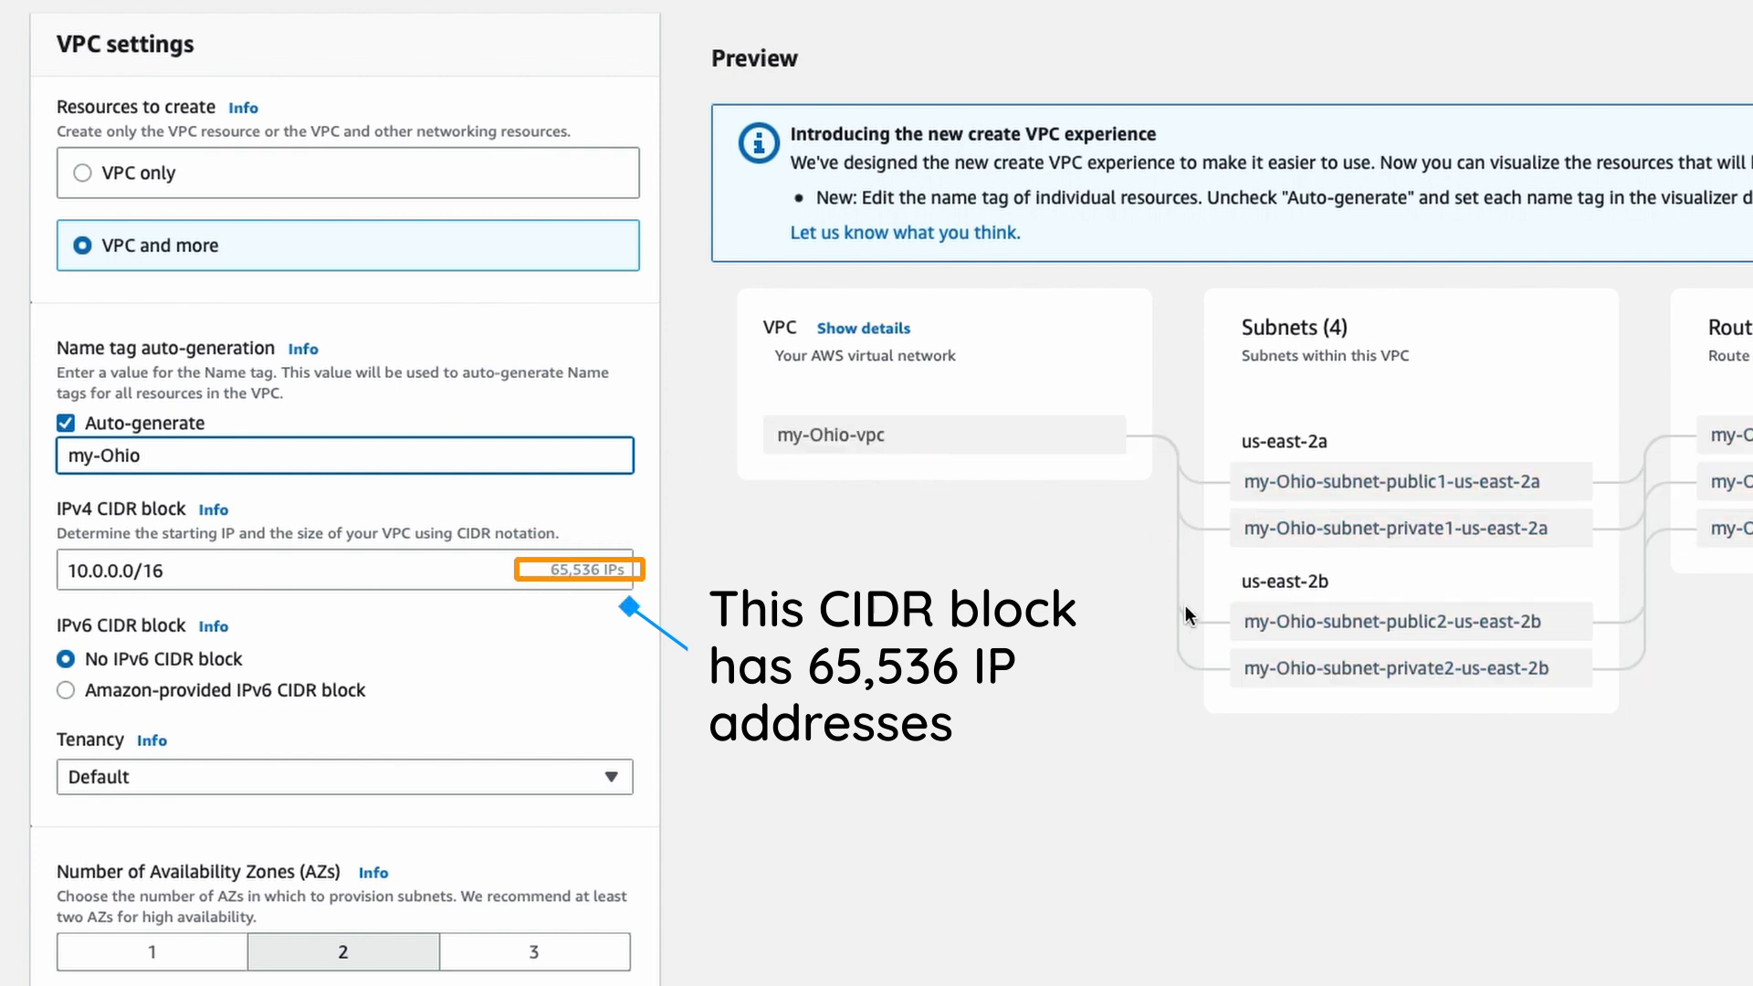
- Choose No IPv6 CIDR block and set the tenancy to Default
left_click(622, 599)
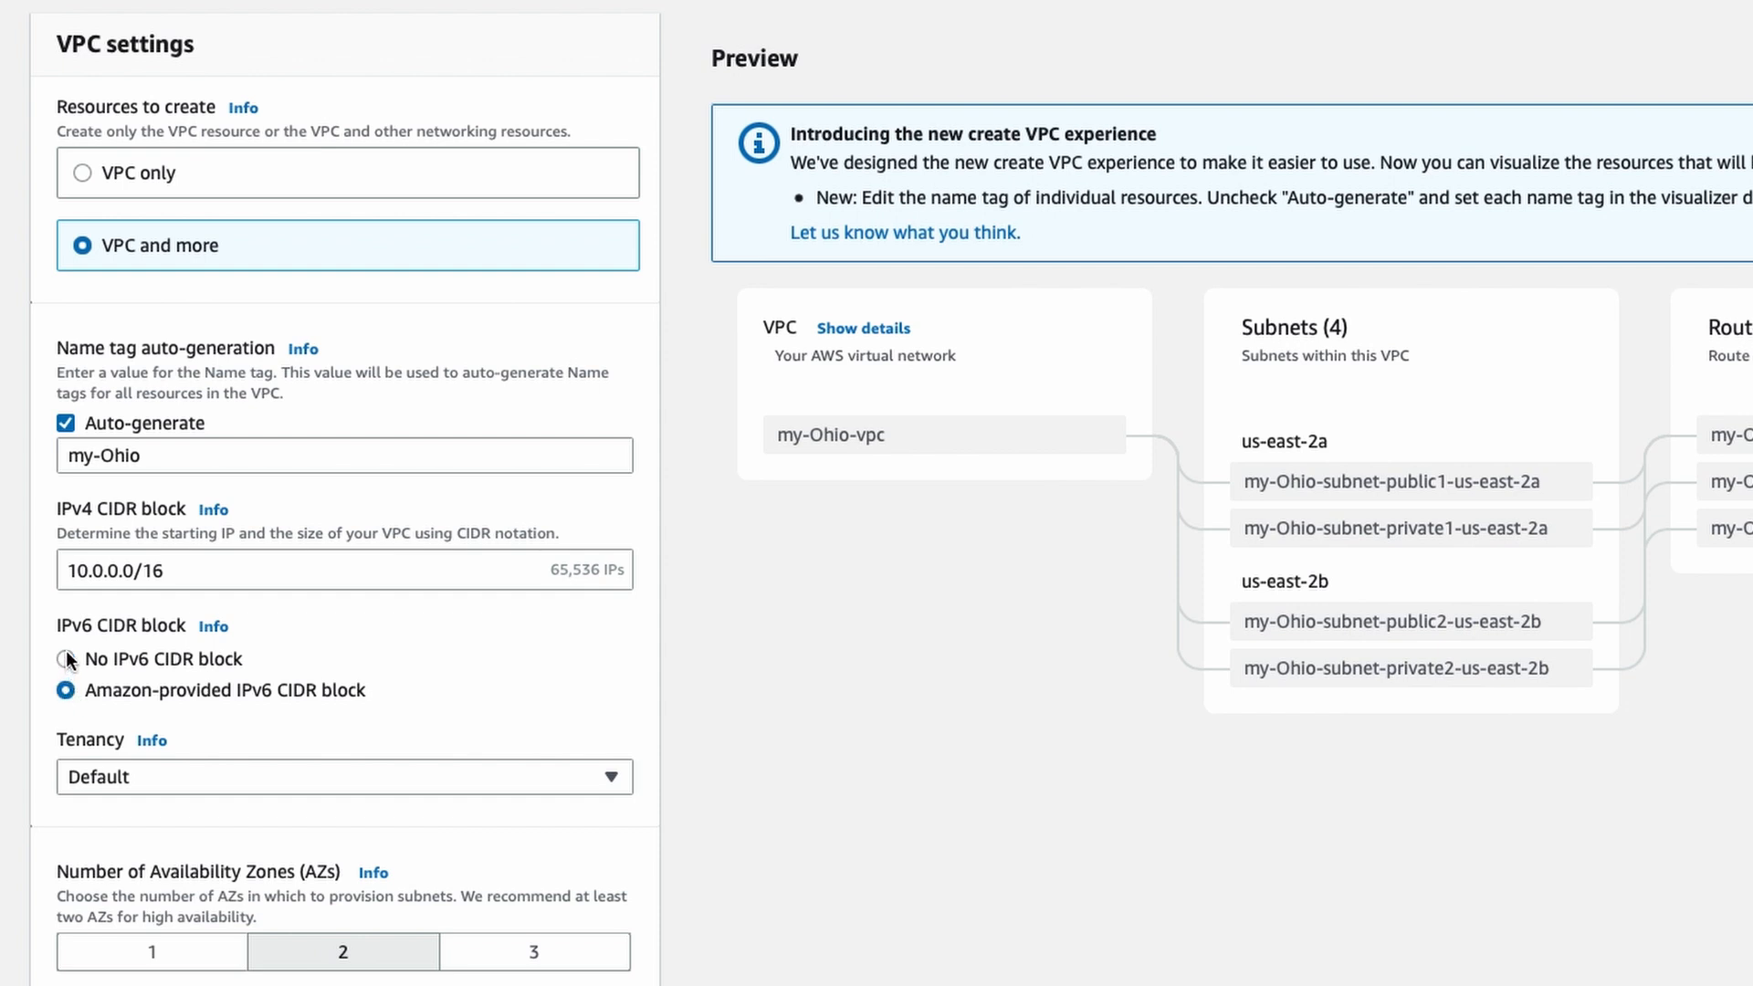
left_click(67, 659)
scroll(811, 749, "down", 6)
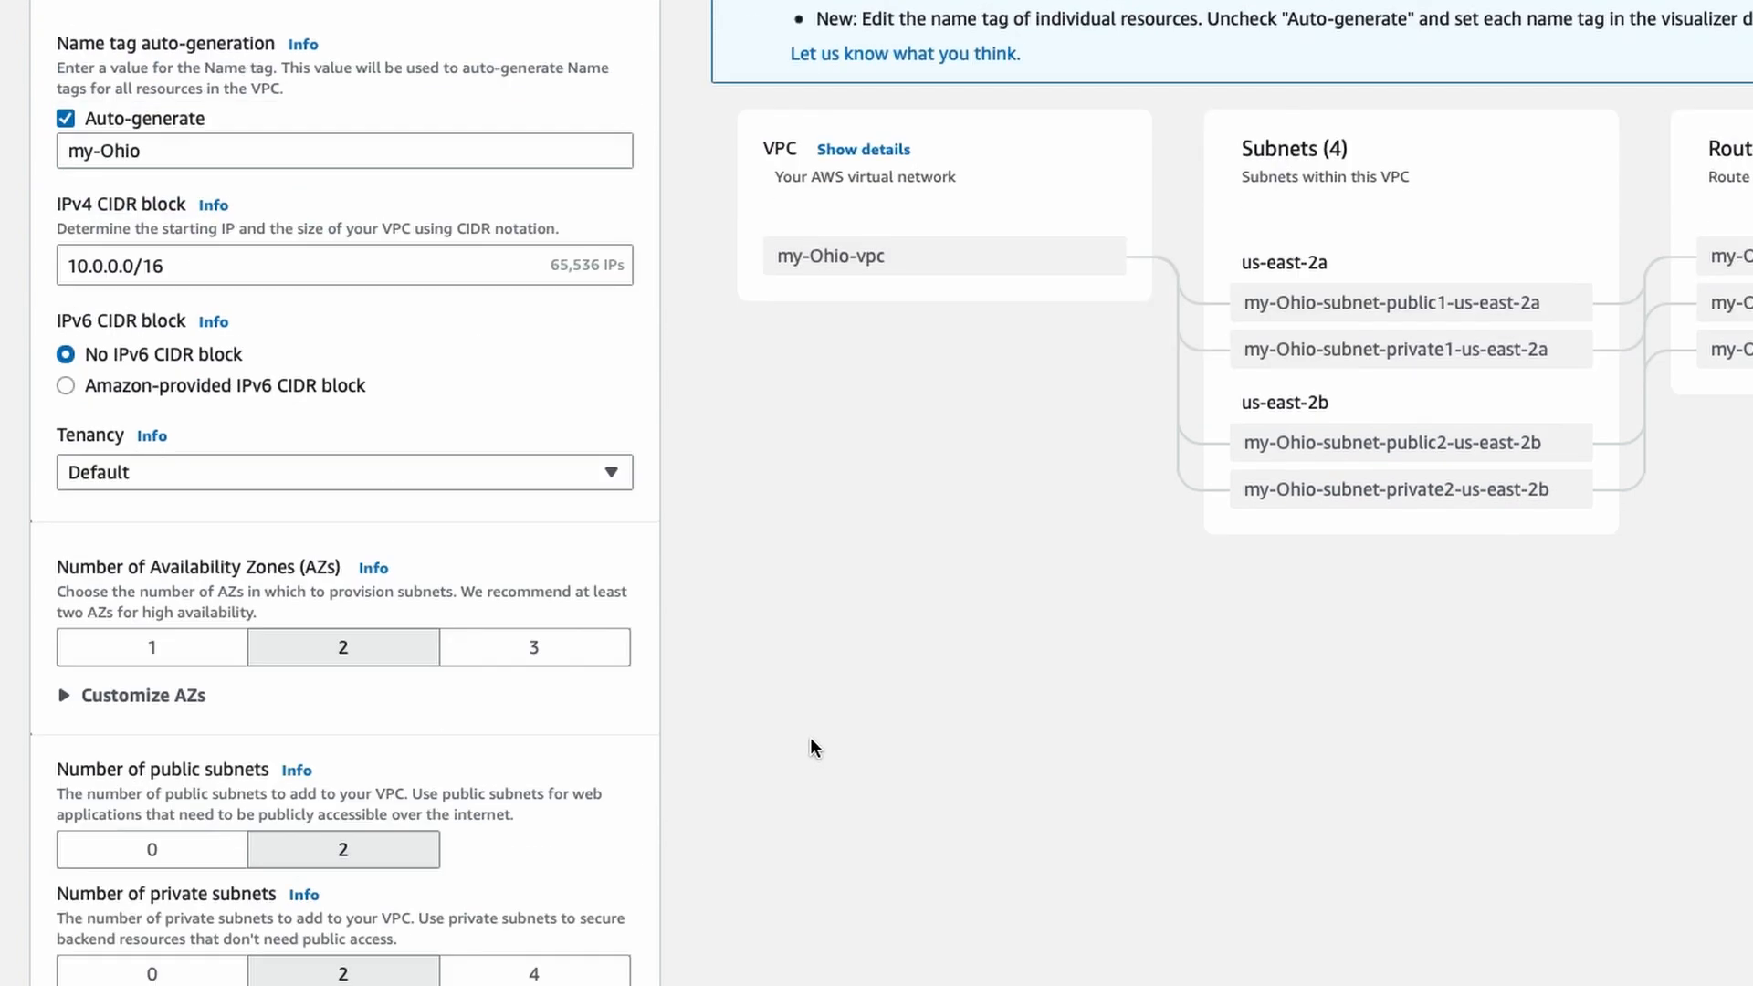
left_click(523, 228)
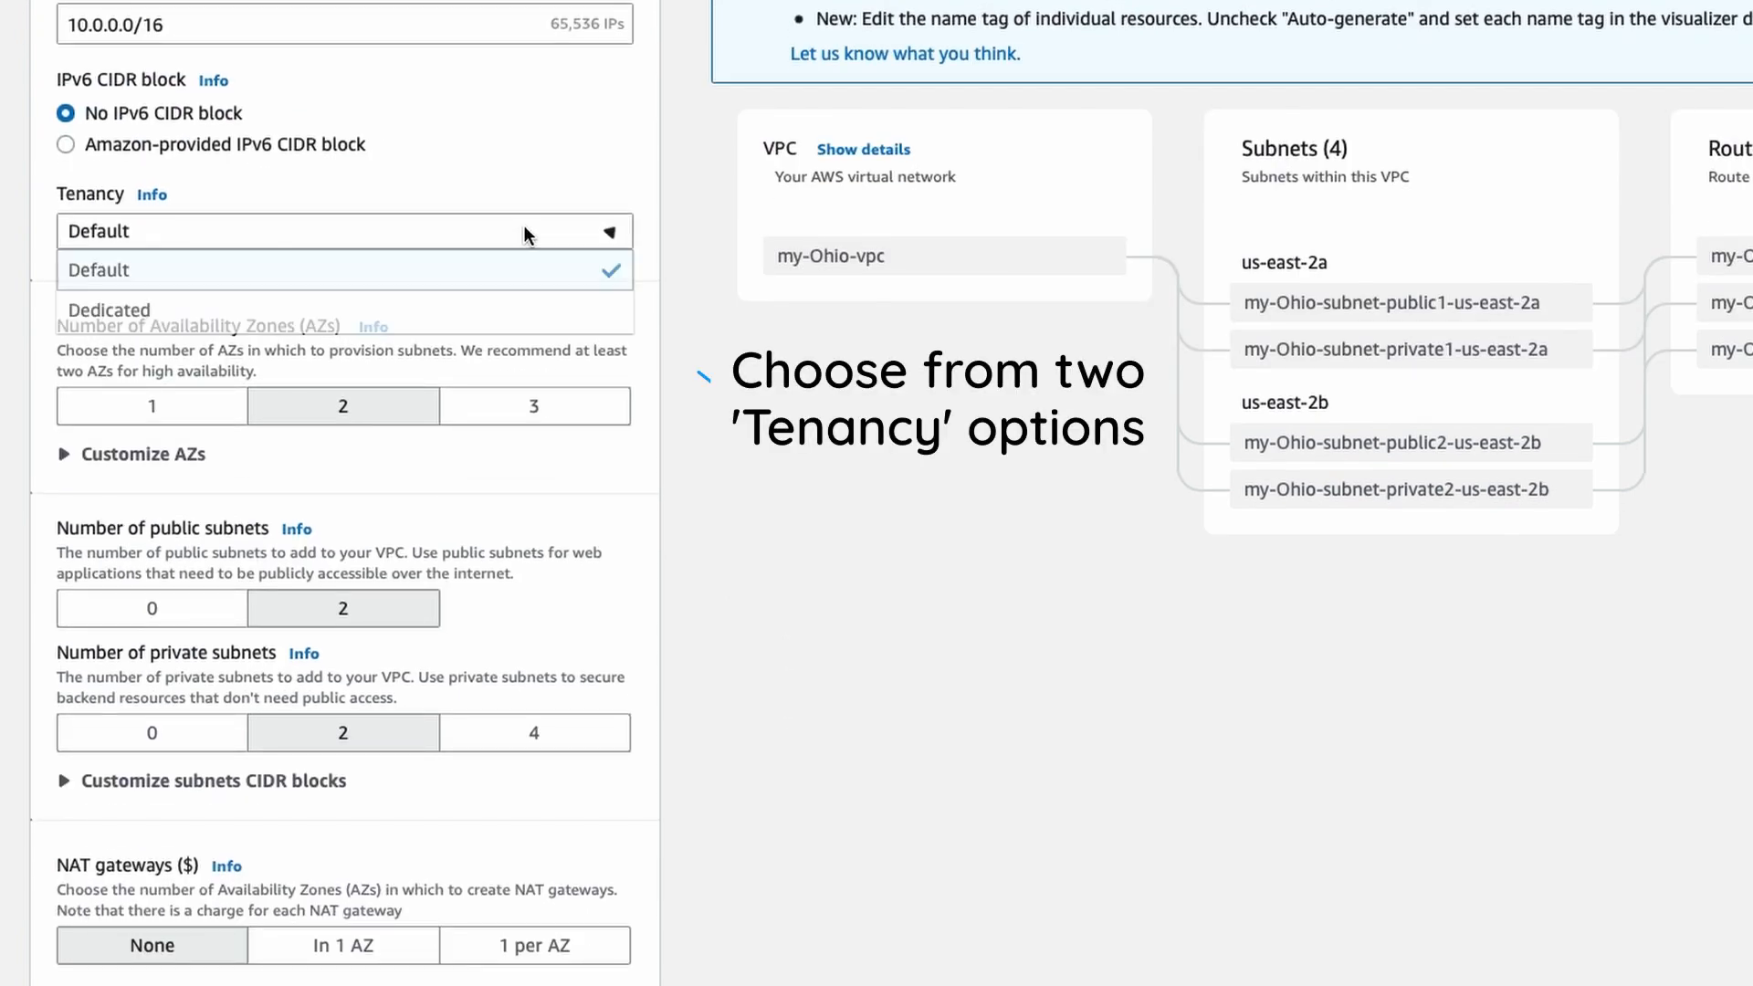
left_click(486, 286)
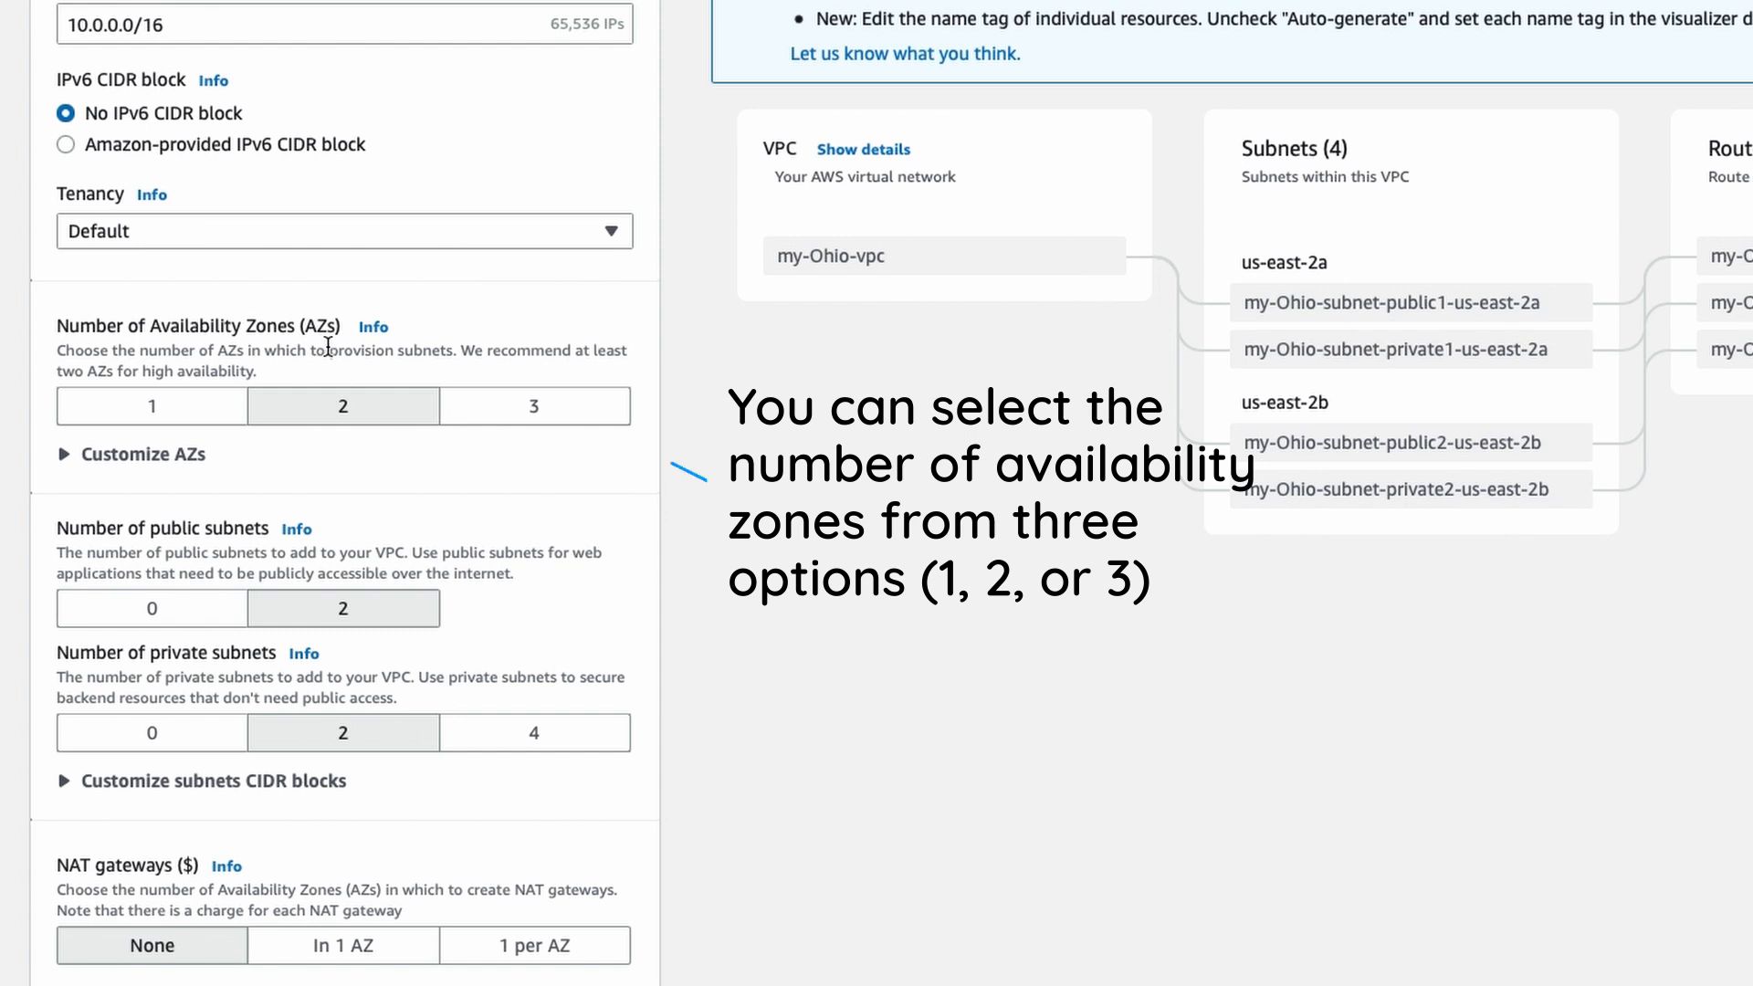
- Try 3 and 1 Availability Zones for the VPC, and set the number back to 2
scroll(861, 490, "up", 1)
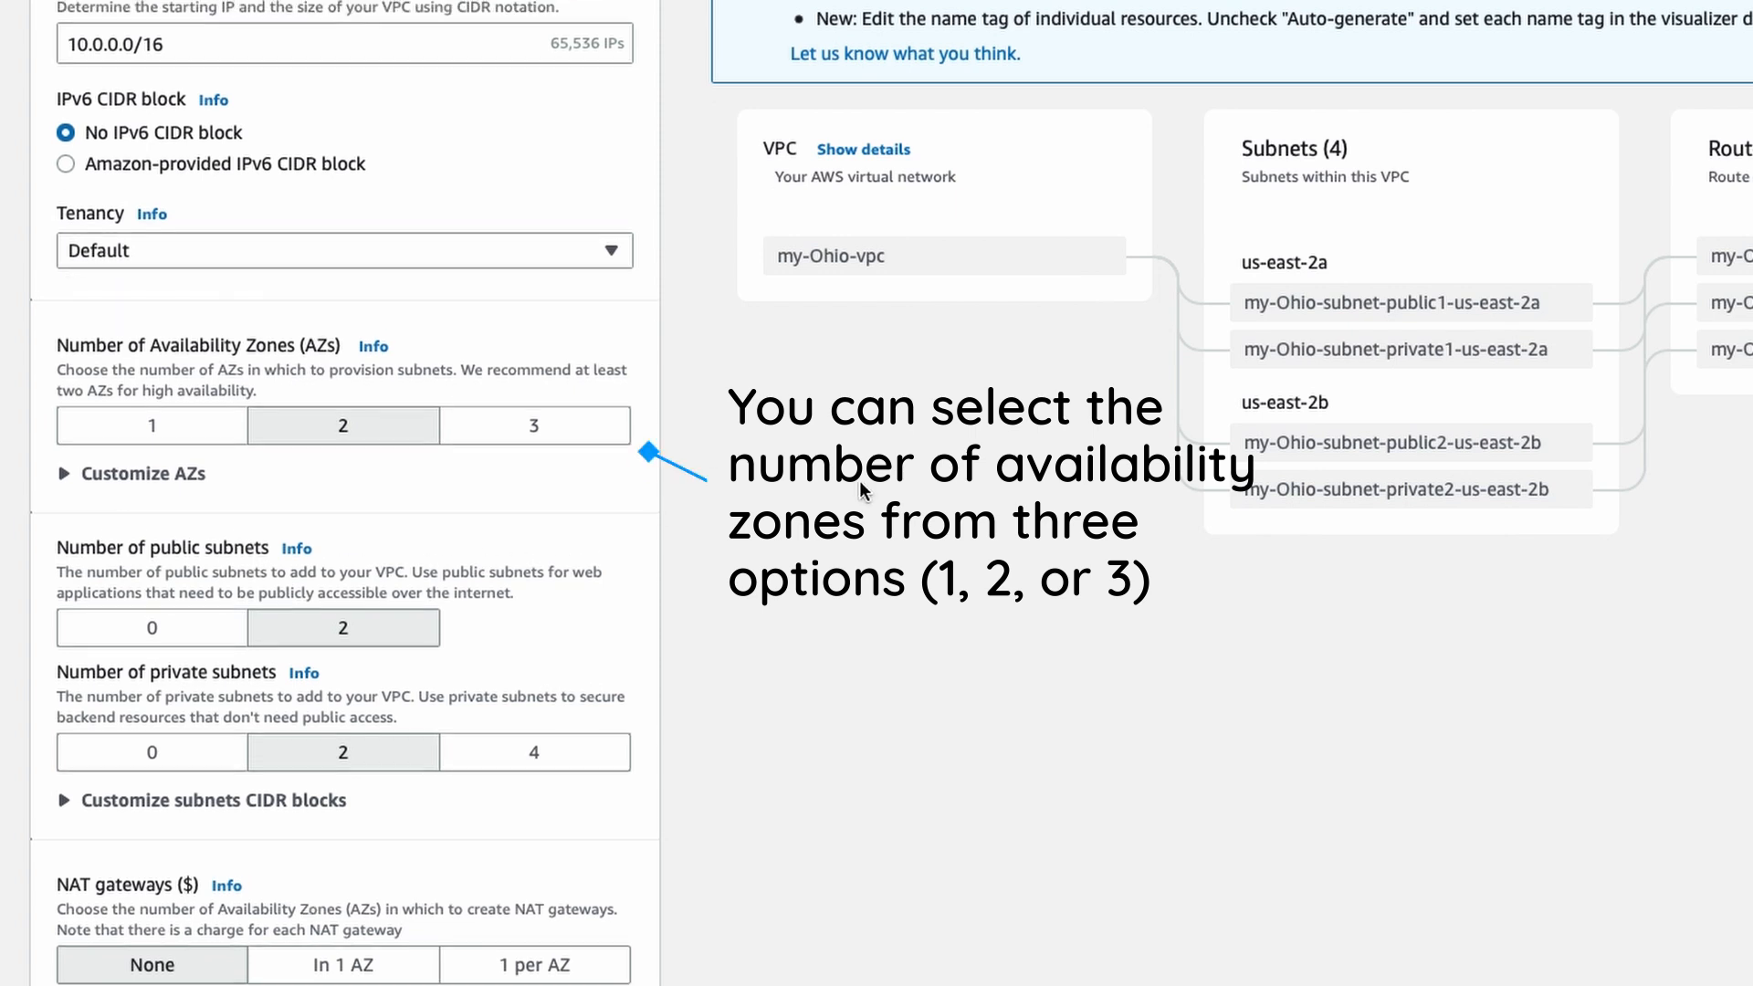
left_click(541, 442)
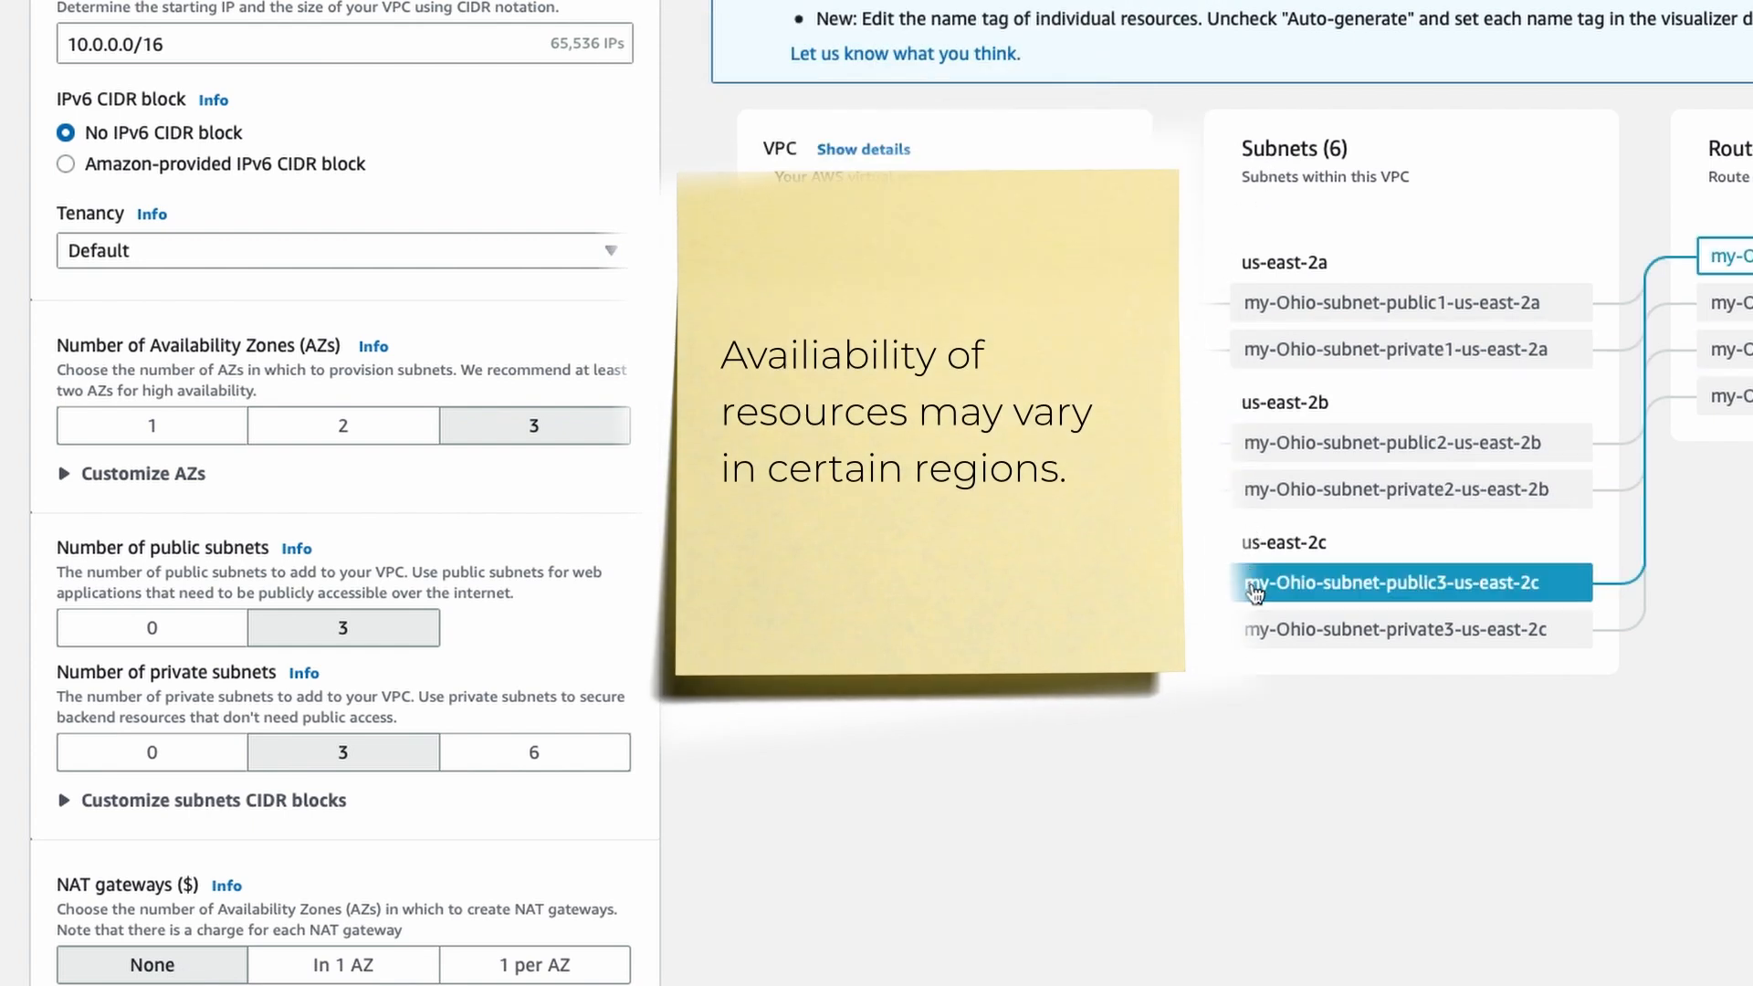
left_click(355, 441)
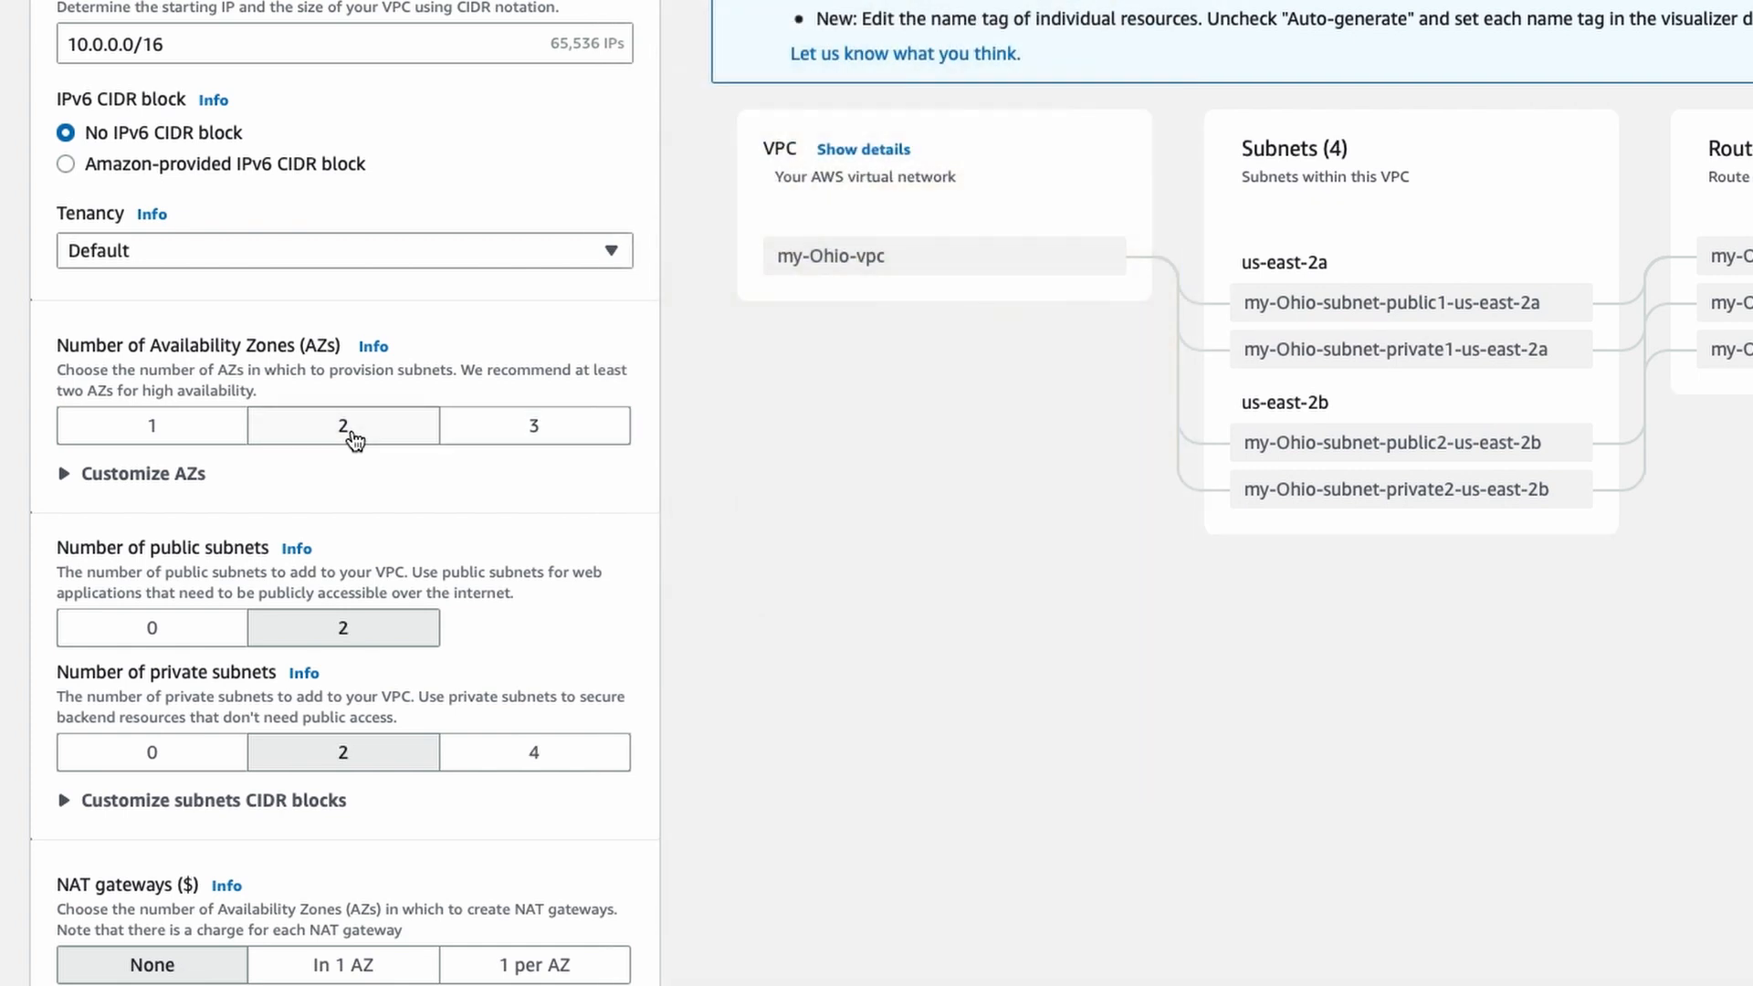
left_click(197, 435)
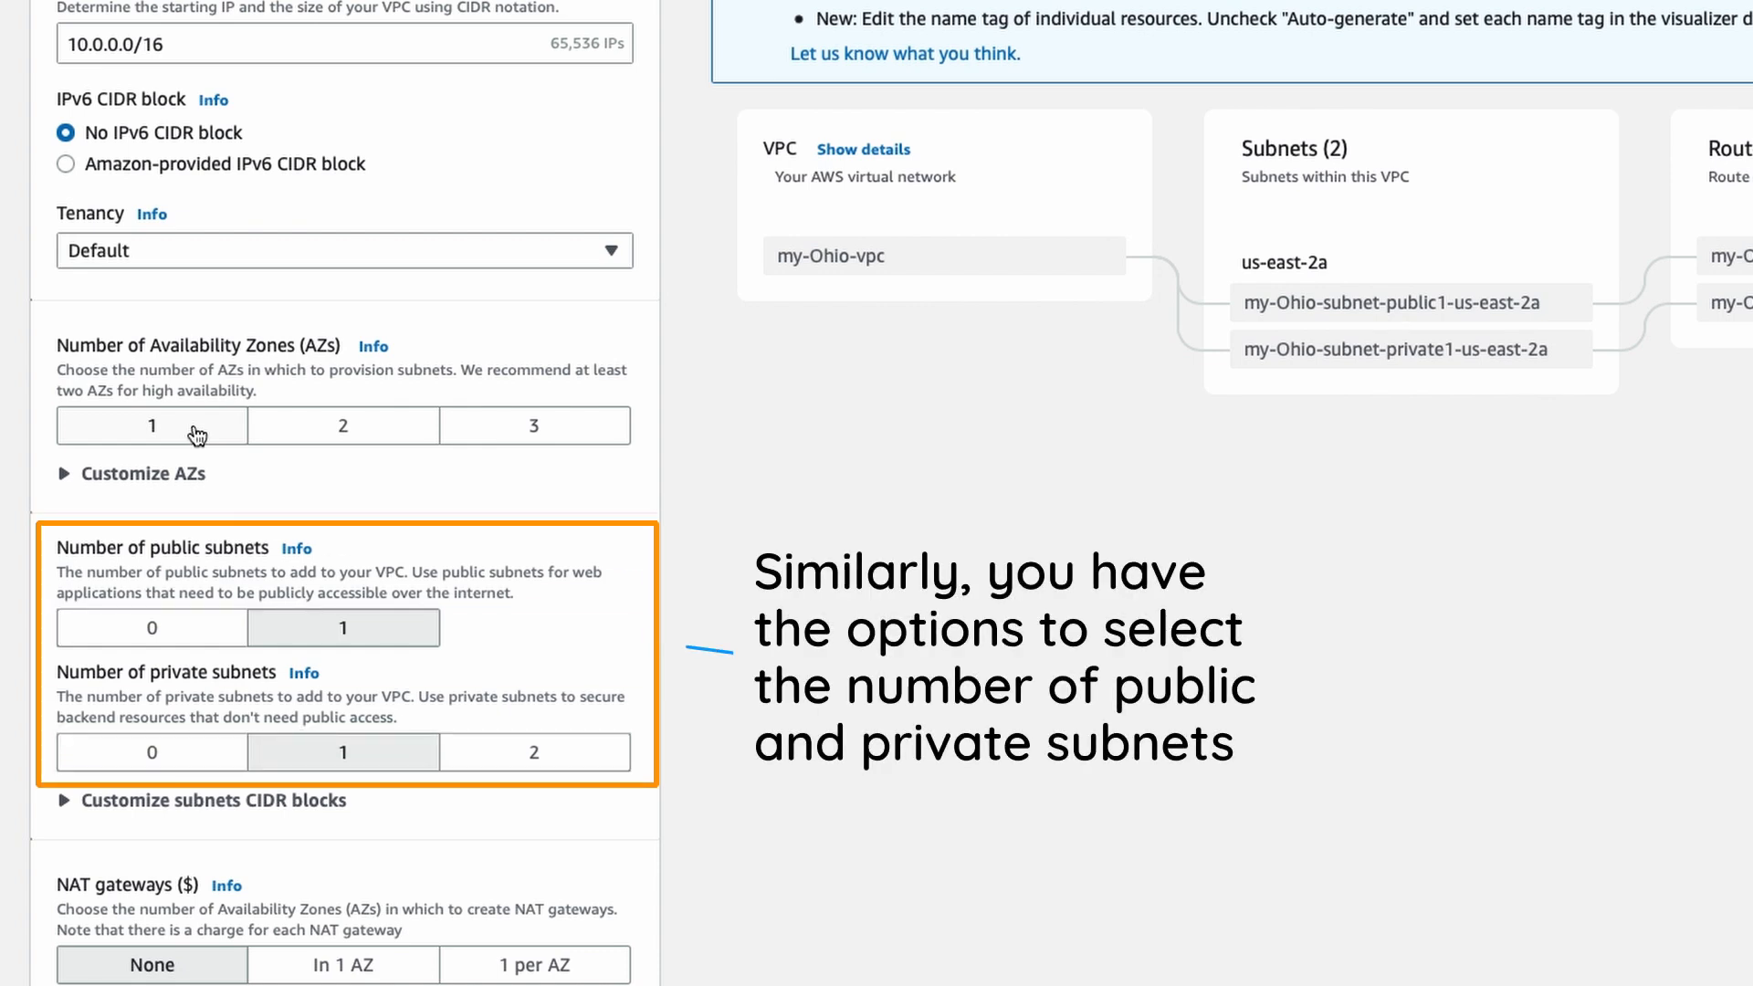
left_click(319, 431)
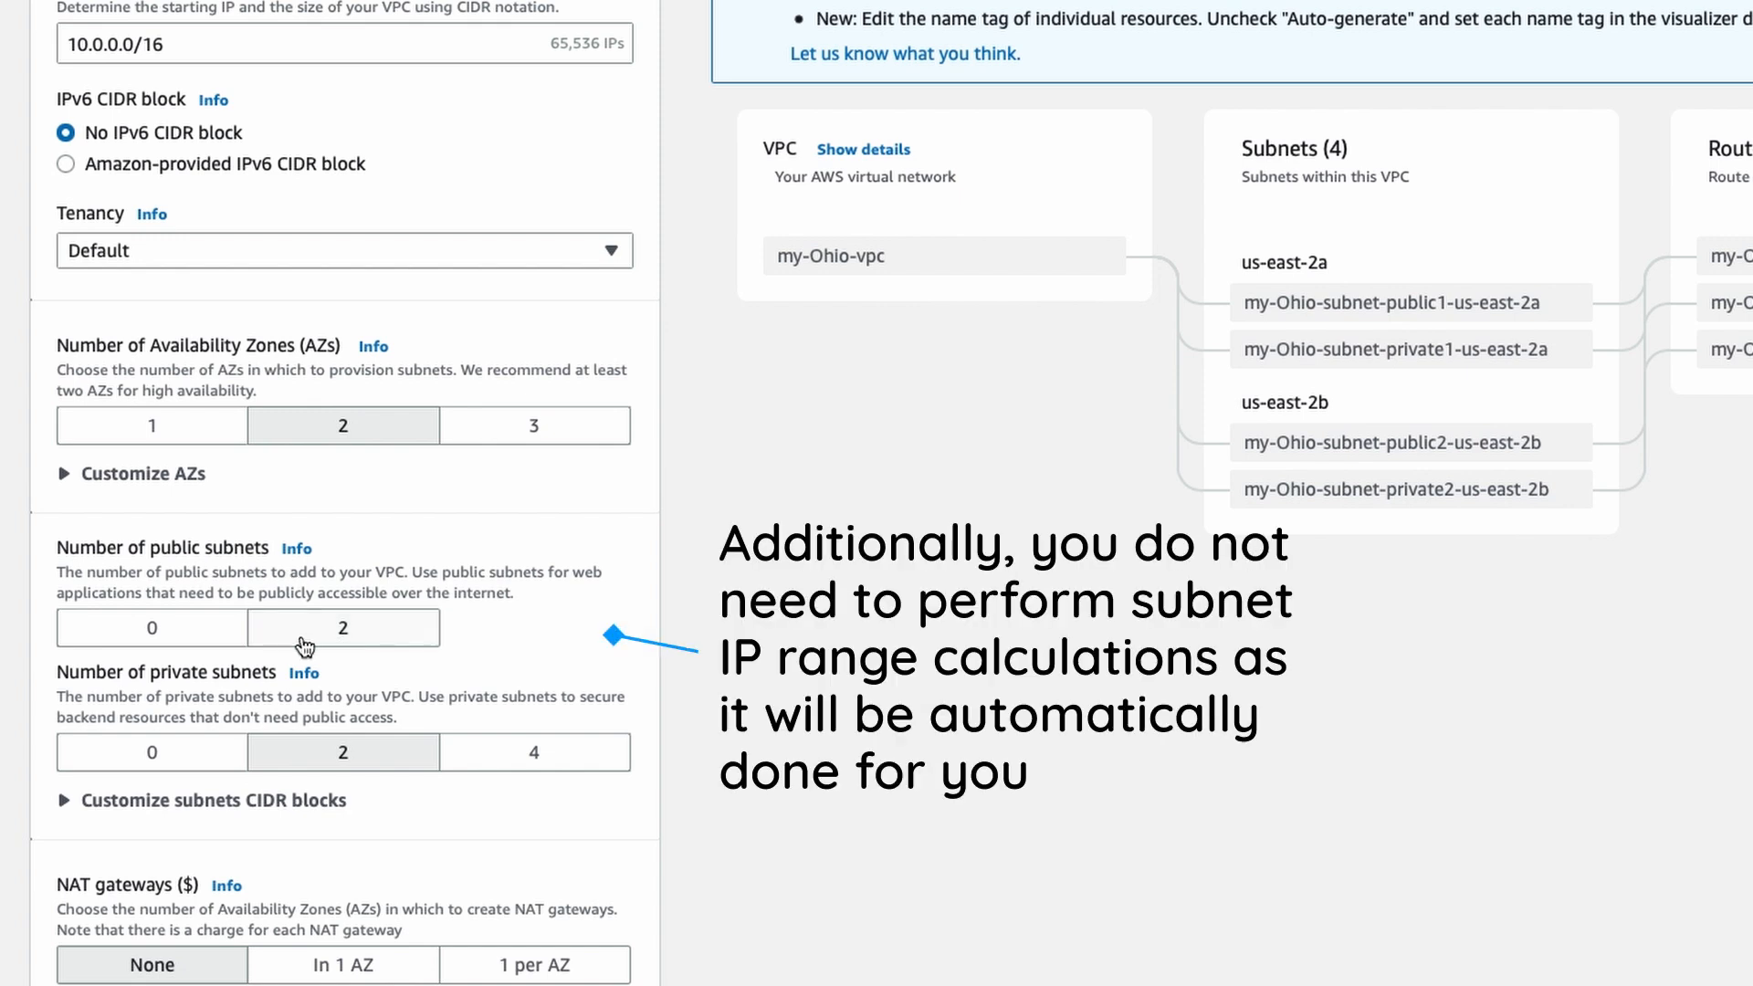
- Try 0 for the numbers of public and private subnets, and restore both to 2
left_click(166, 643)
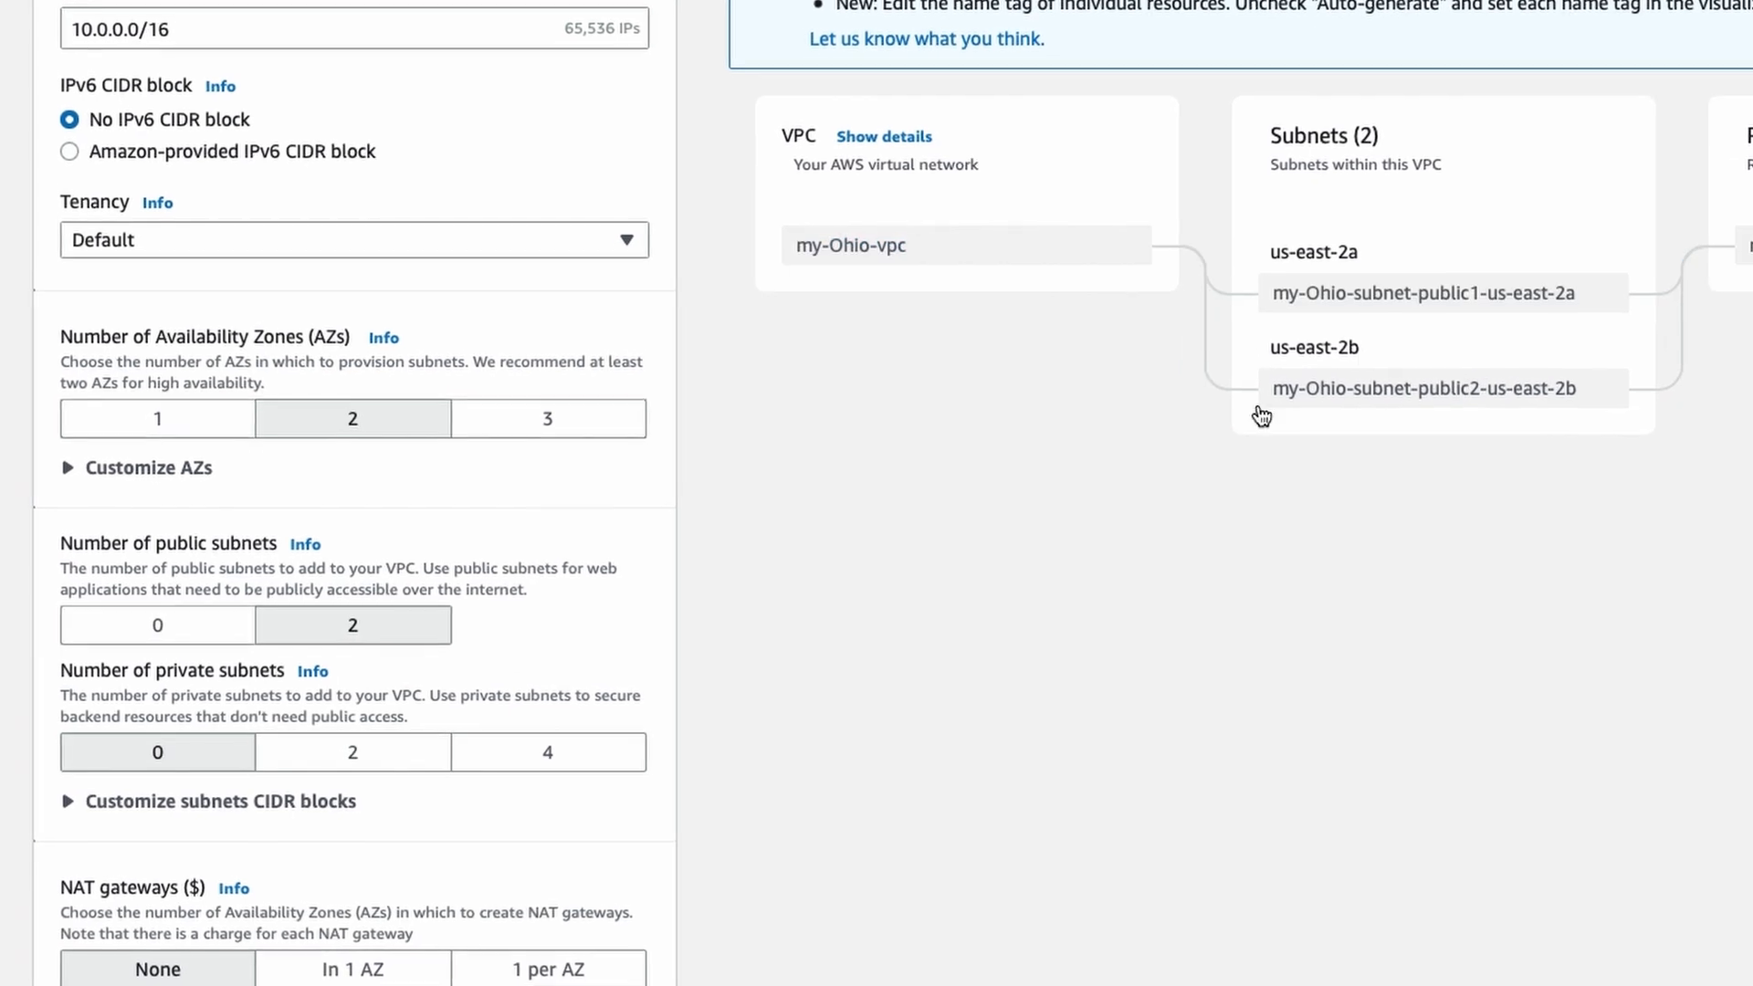
left_click(347, 752)
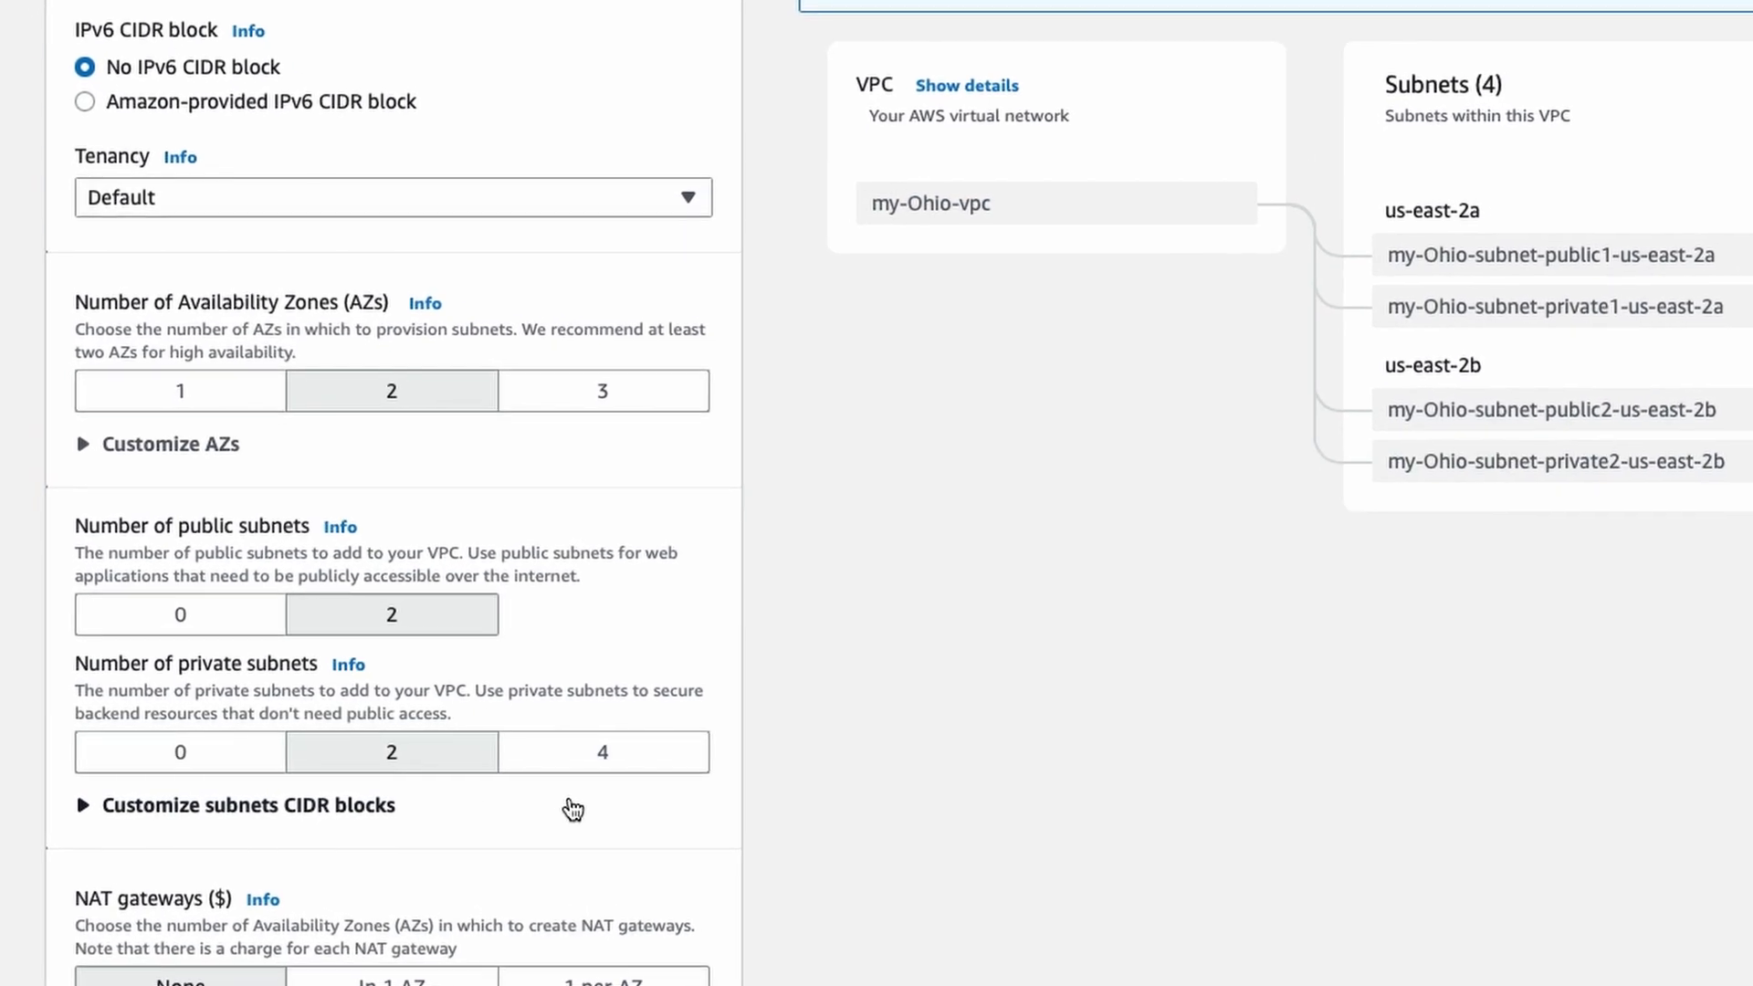
- Try the In 1 AZ and 1 per AZ options for NAT gateways, and set it back to None
scroll(572, 810, "down", 6)
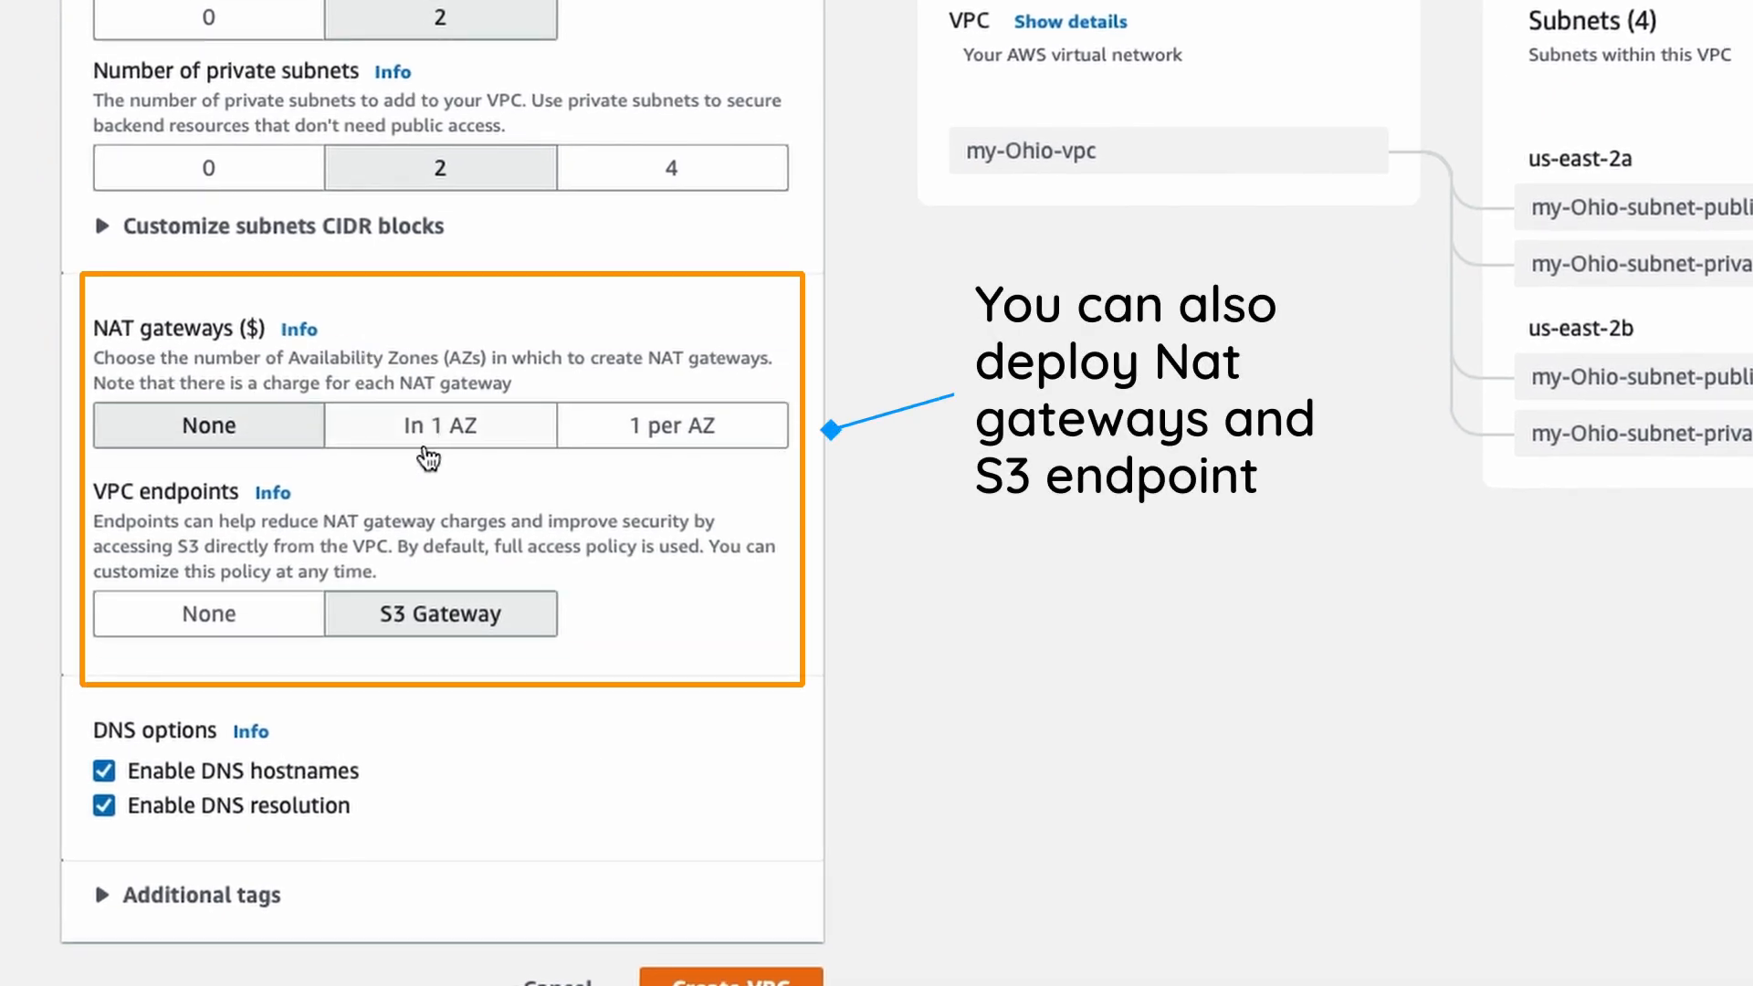
left_click(430, 449)
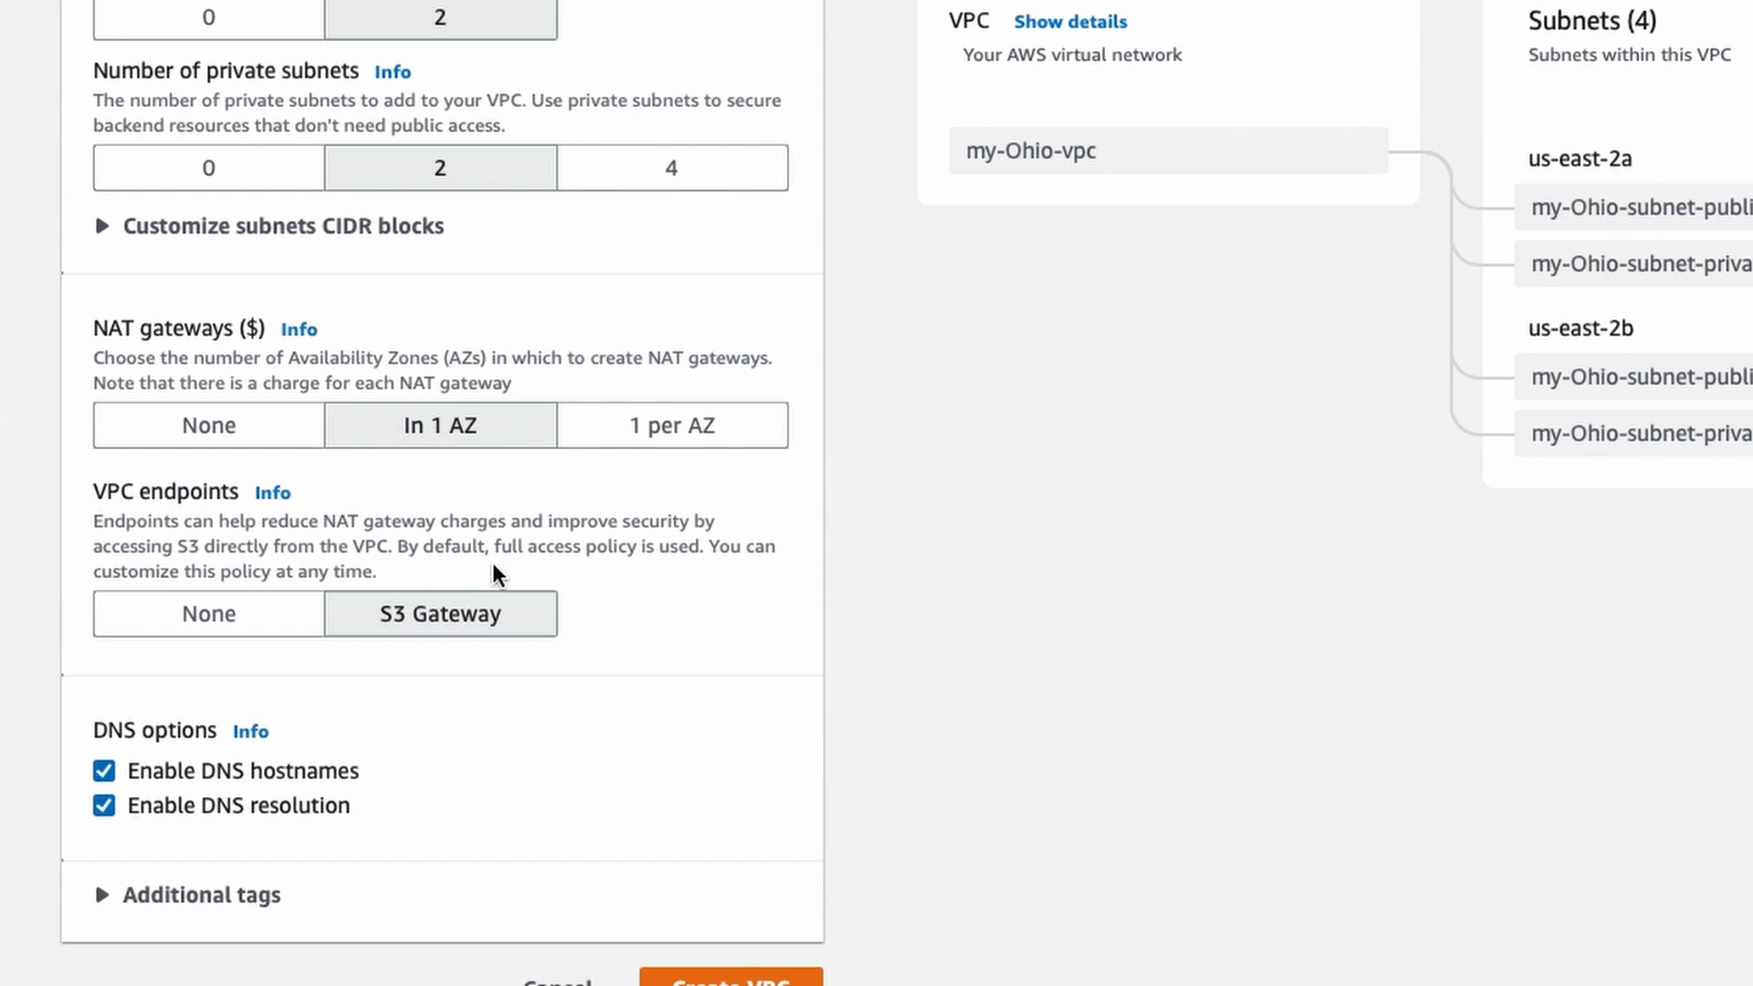
left_click(713, 398)
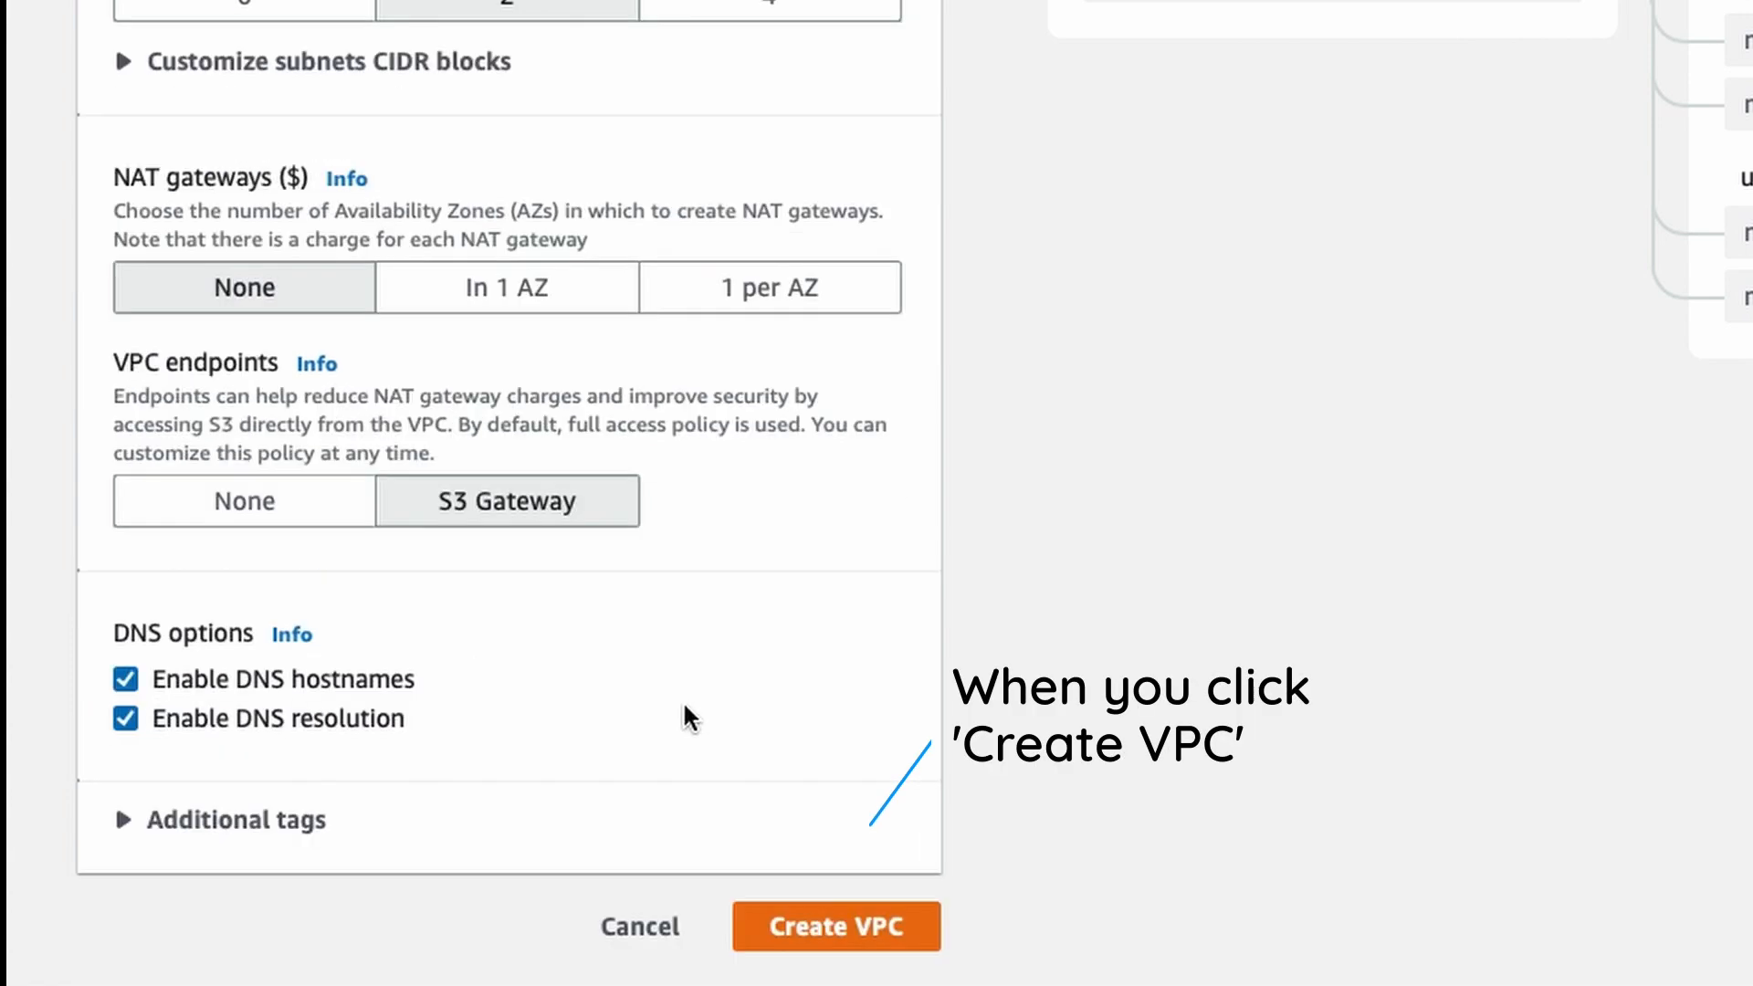
- Create the VPC with the configured settings and view the new VPC
left_click(820, 924)
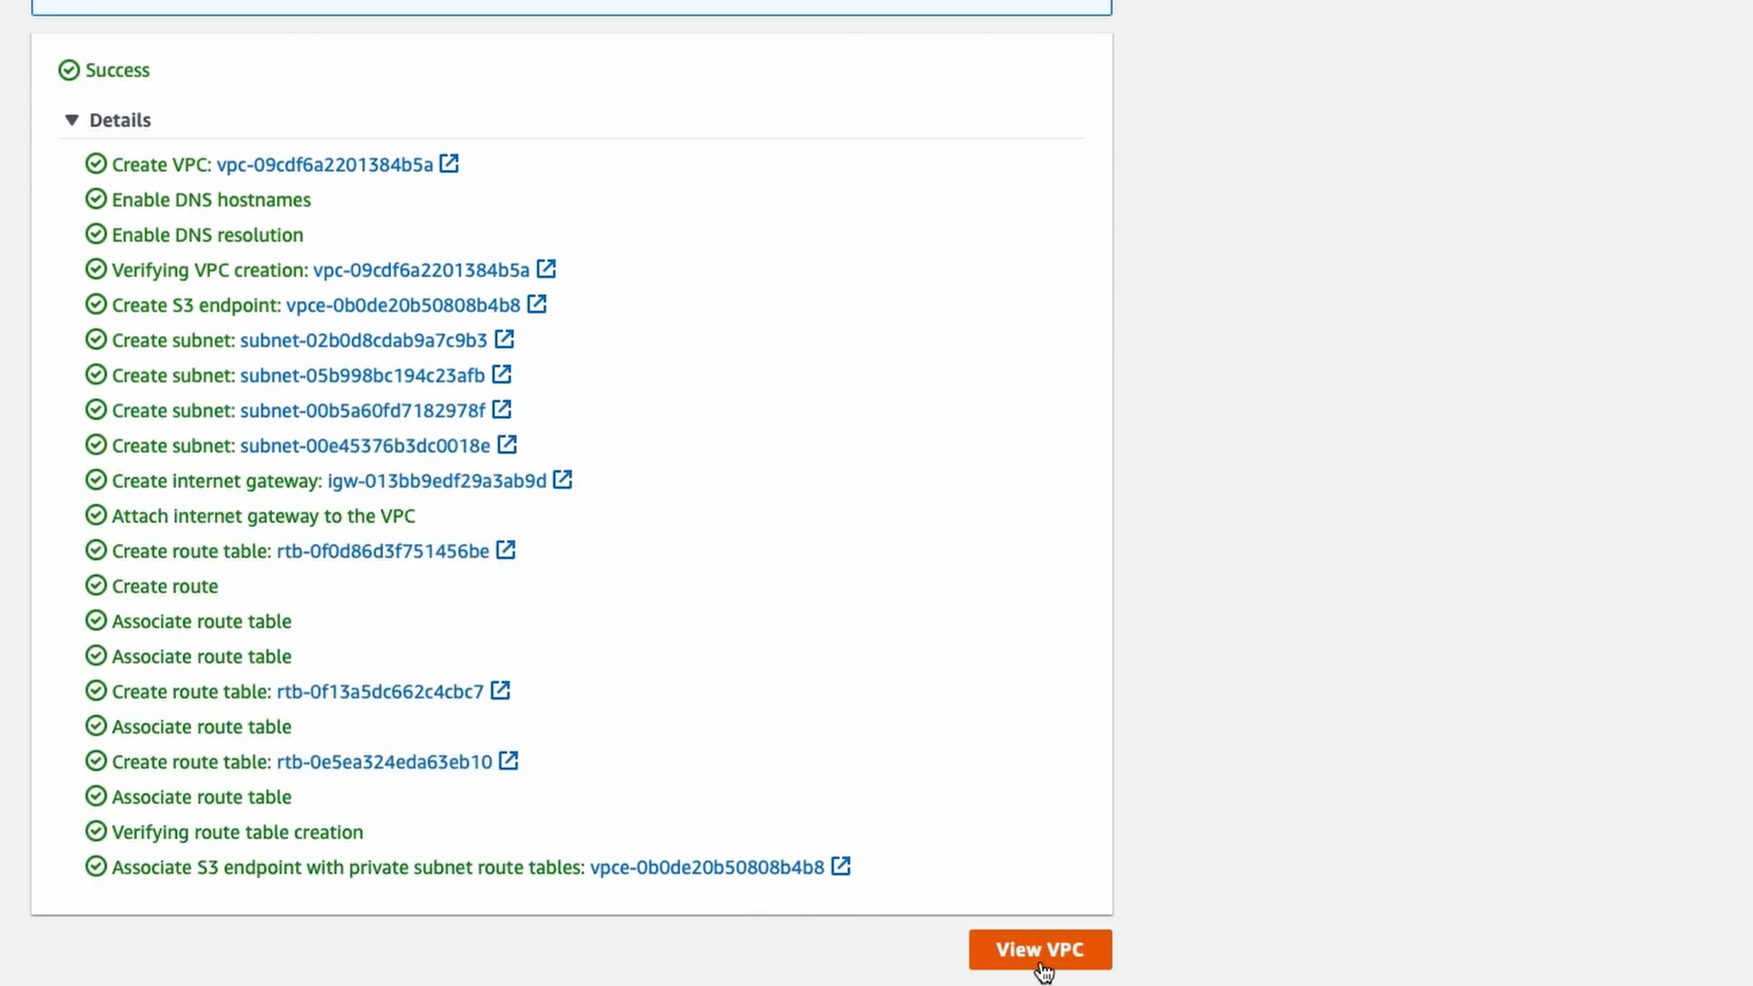
left_click(1042, 960)
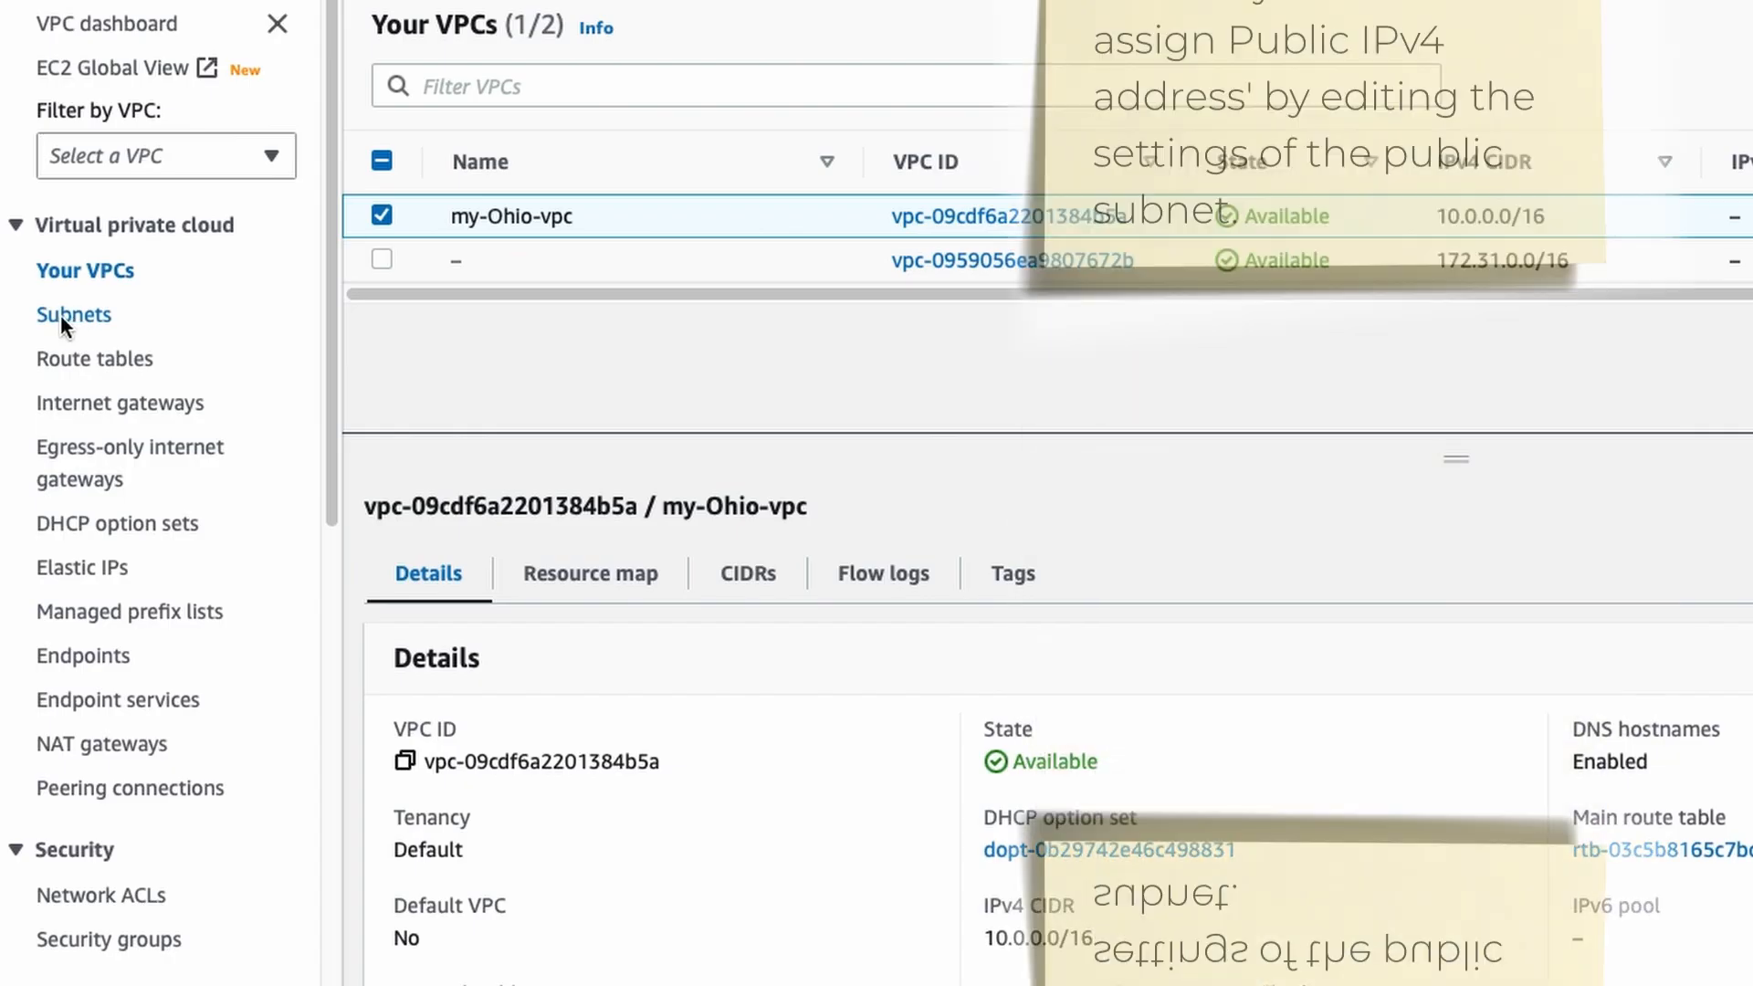
- In the subnets list, widen the Name column, then enable auto-assign public IPv4 address for my-Ohio-subnet-public1-us-east-2a and save
left_click(75, 318)
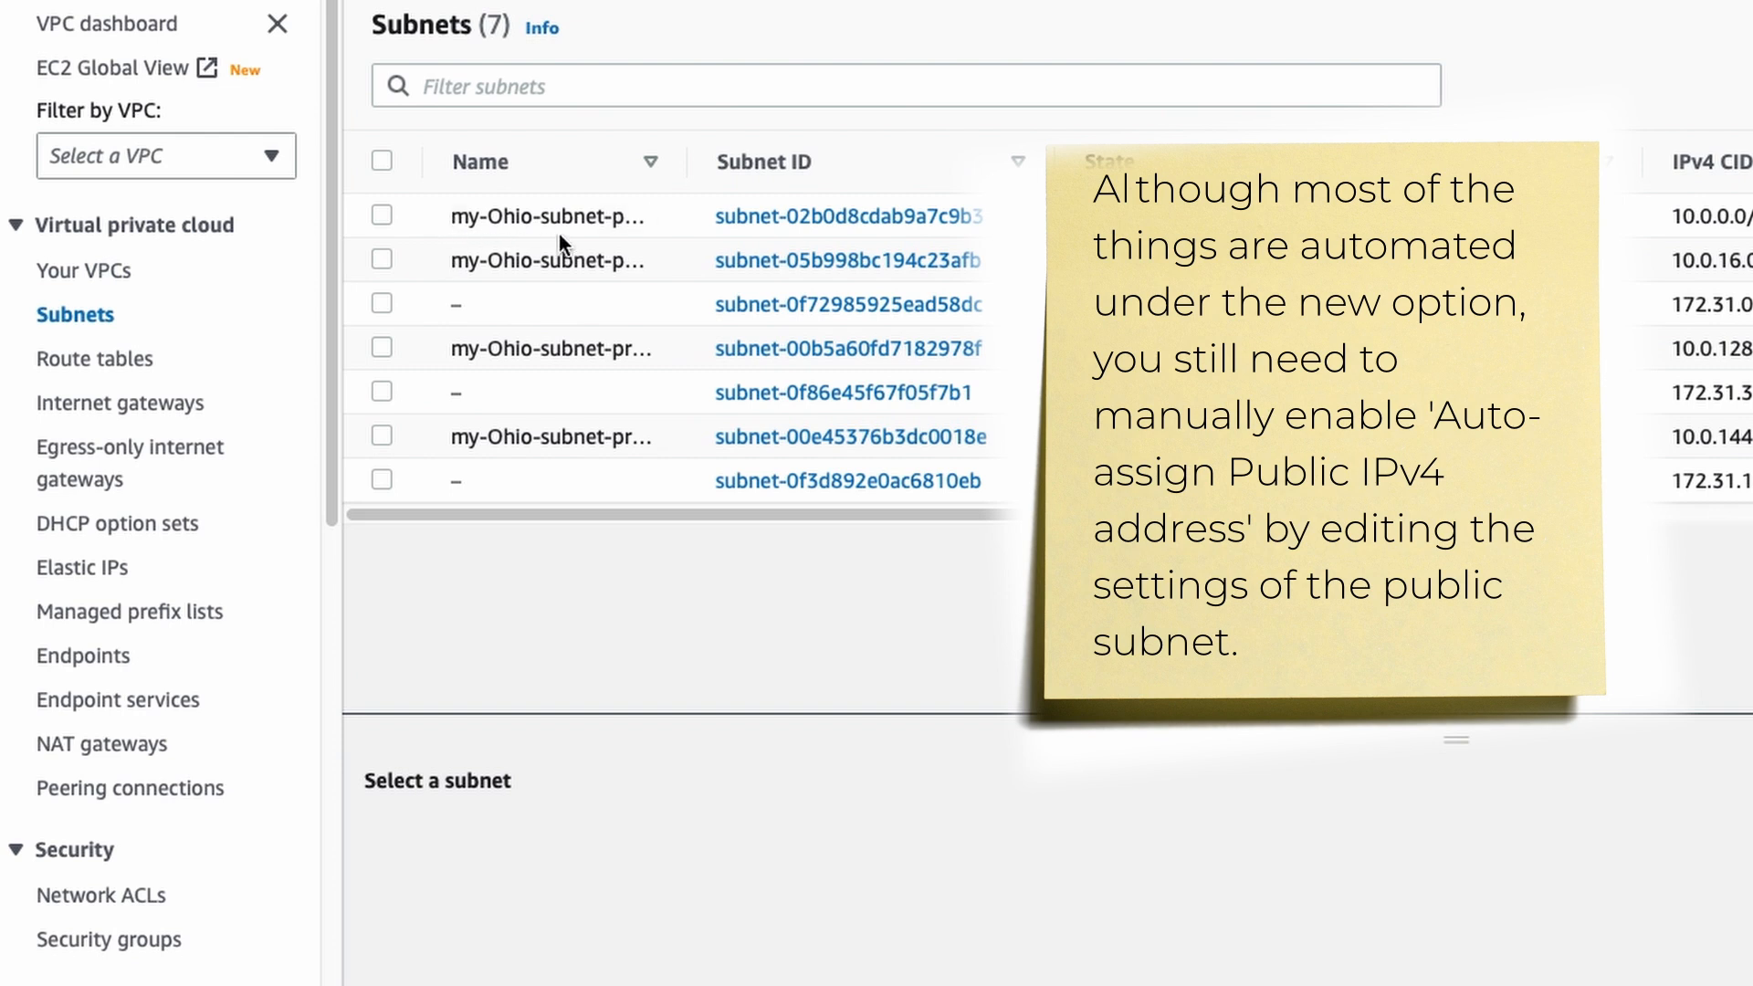
left_click_drag(688, 162, 875, 161)
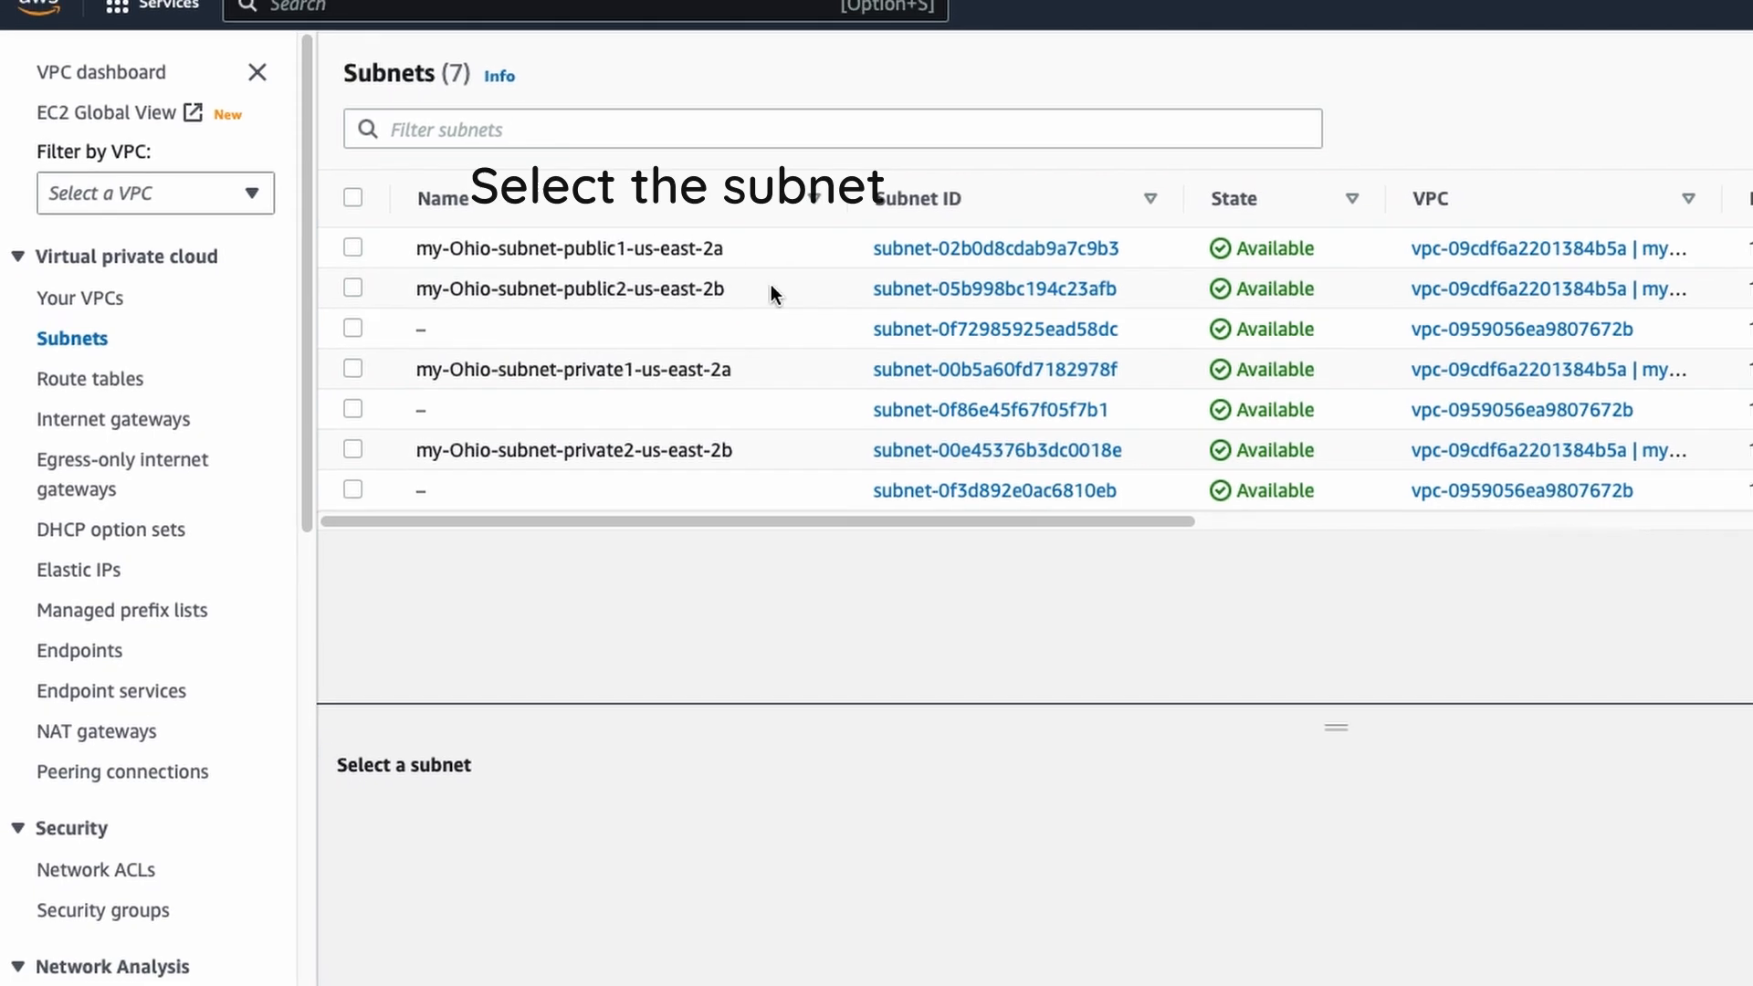
left_click(346, 255)
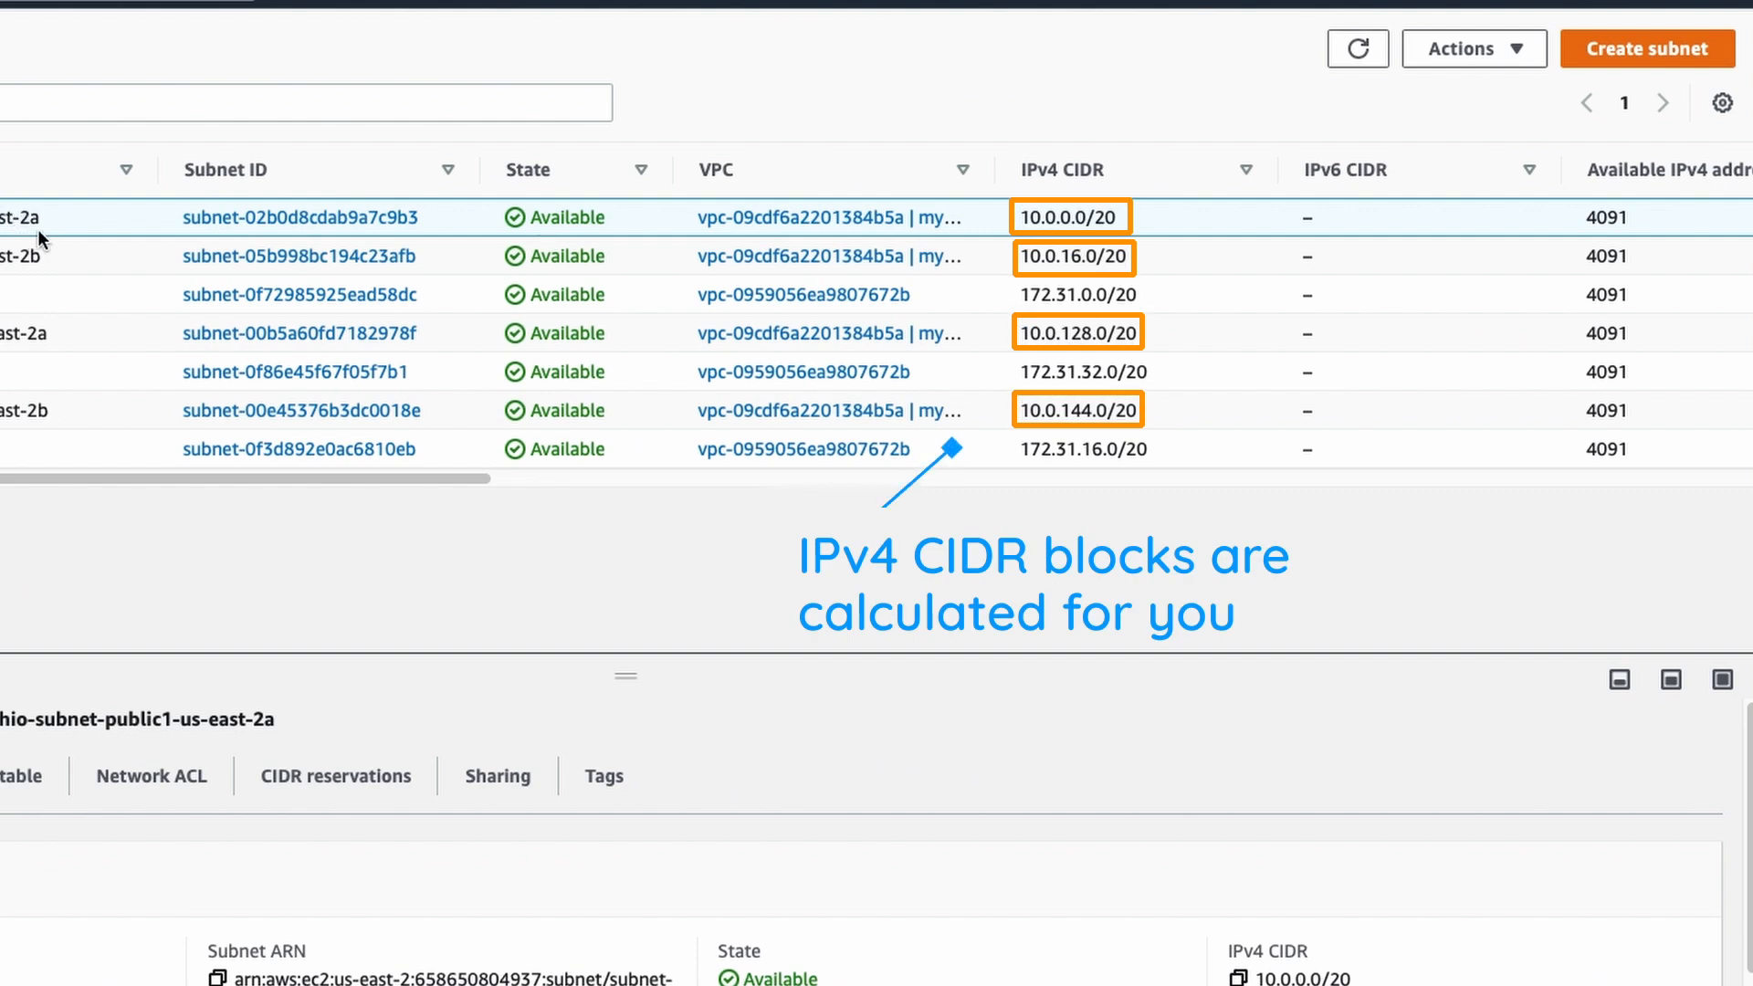
left_click(1436, 57)
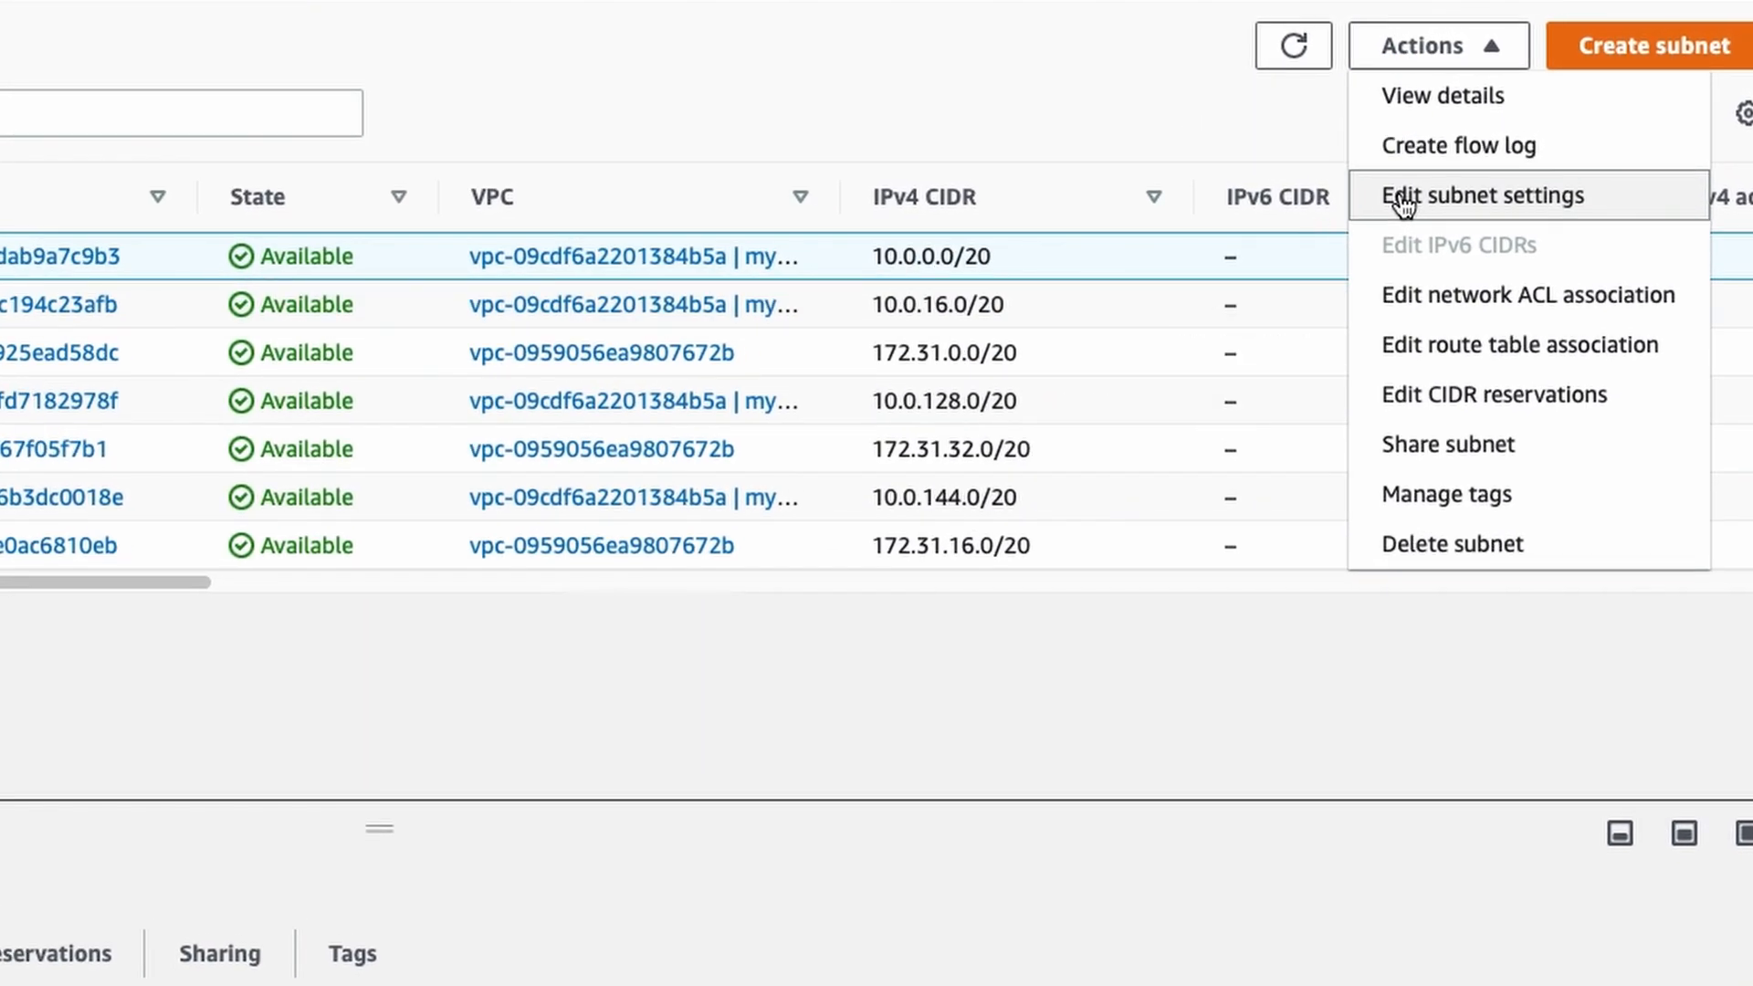
left_click(1622, 195)
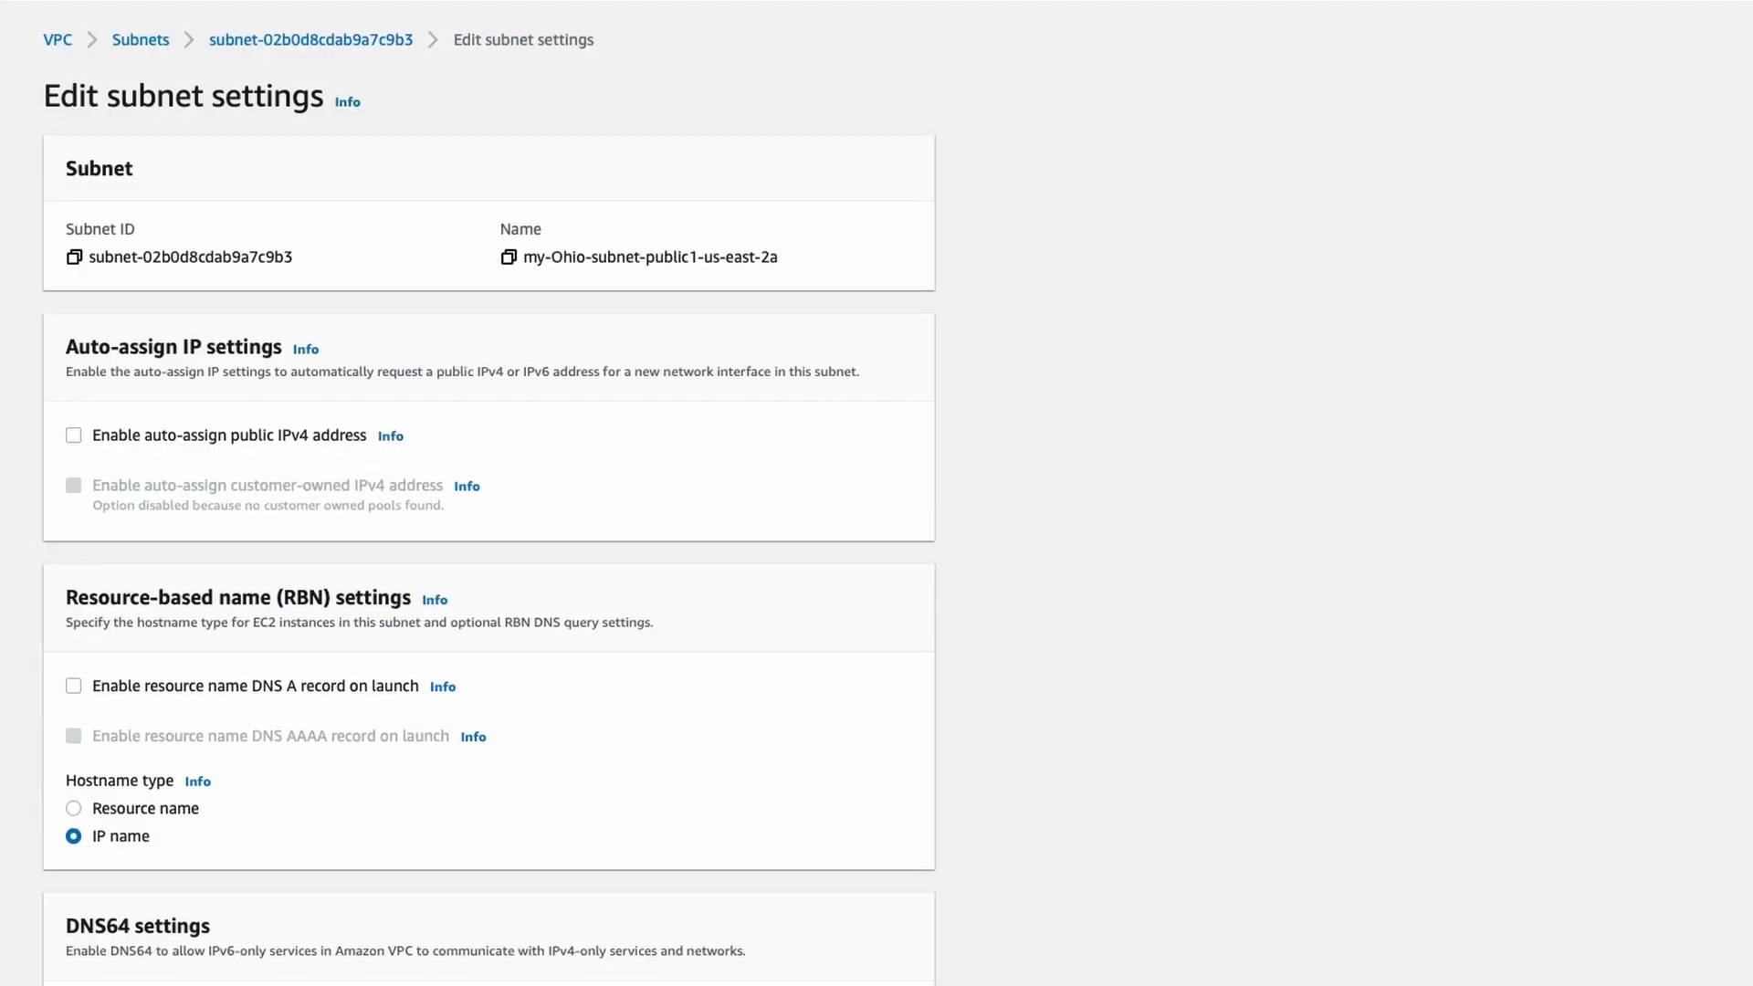
left_click(75, 429)
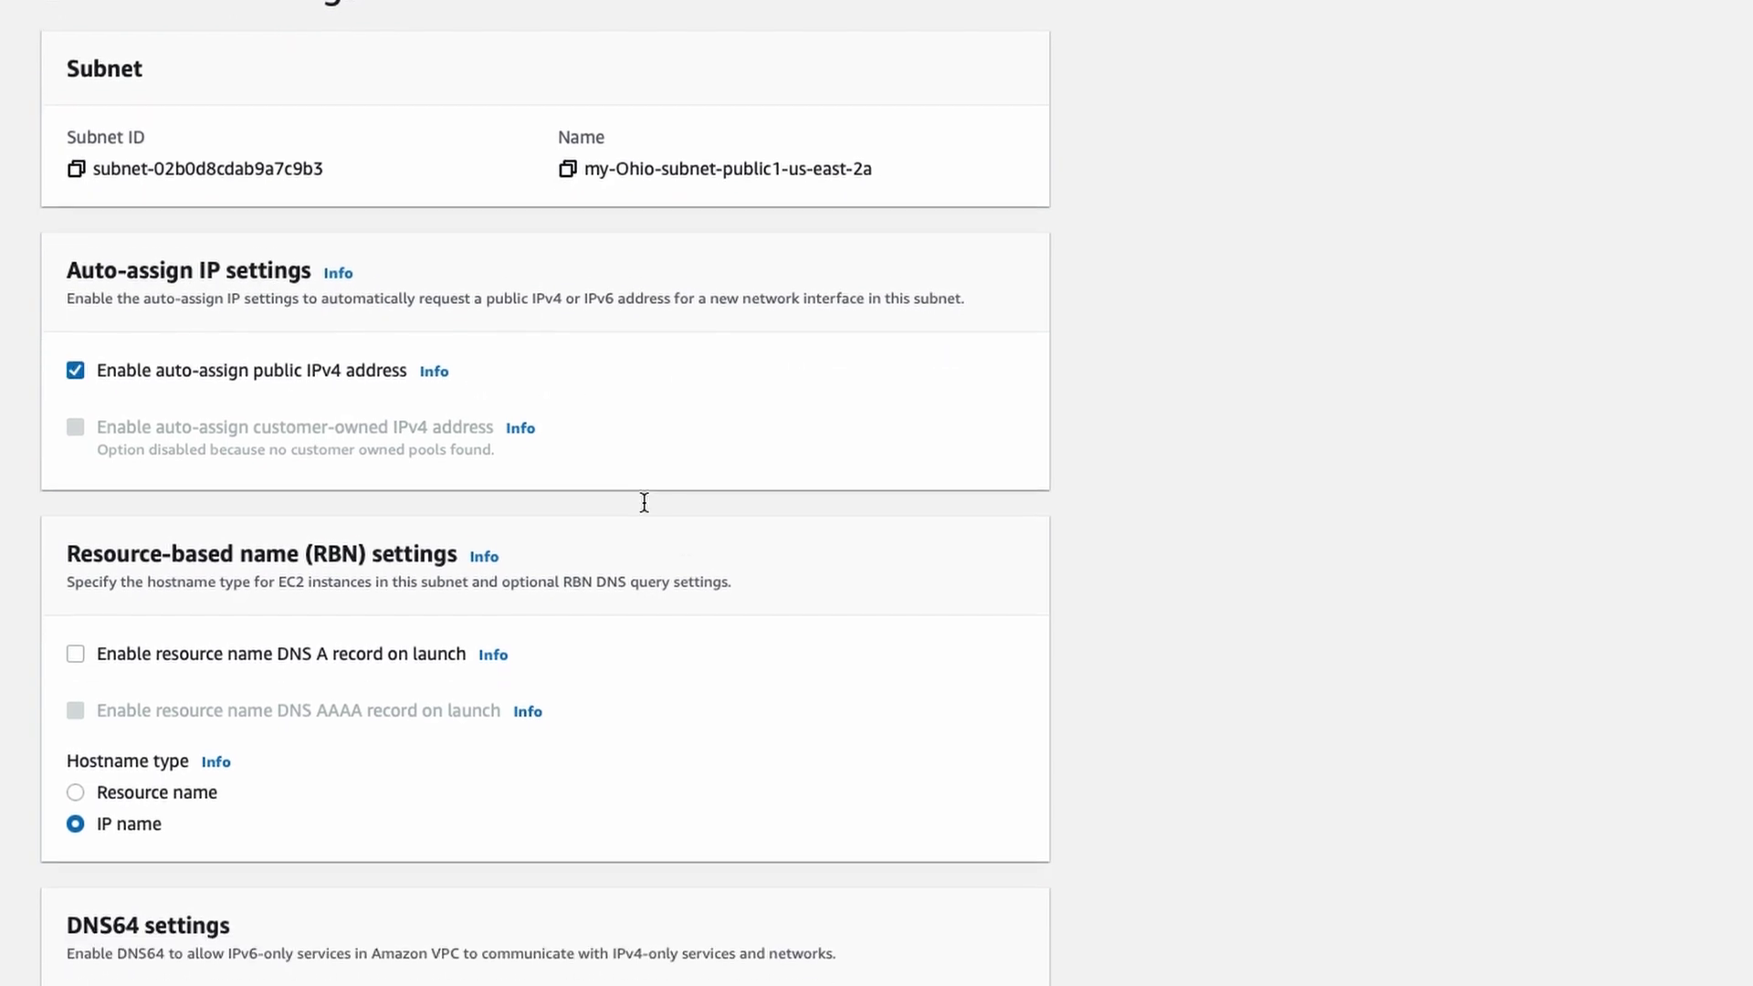
left_click_drag(642, 560, 738, 660)
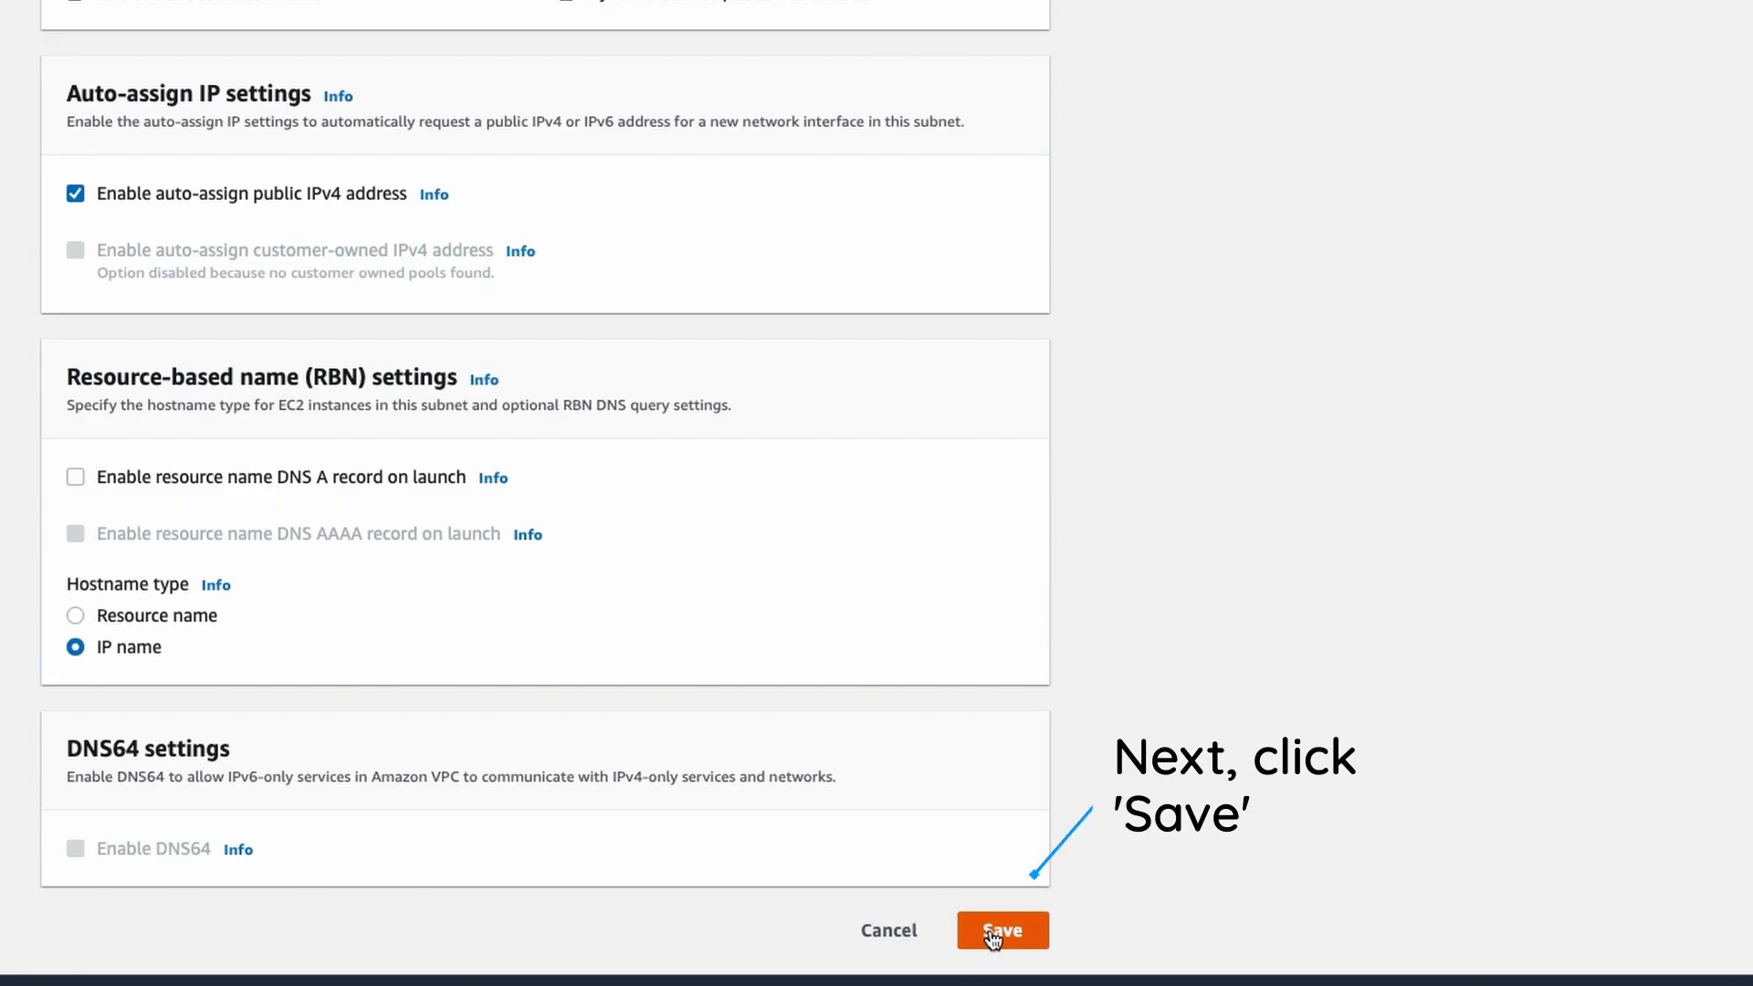
left_click(993, 931)
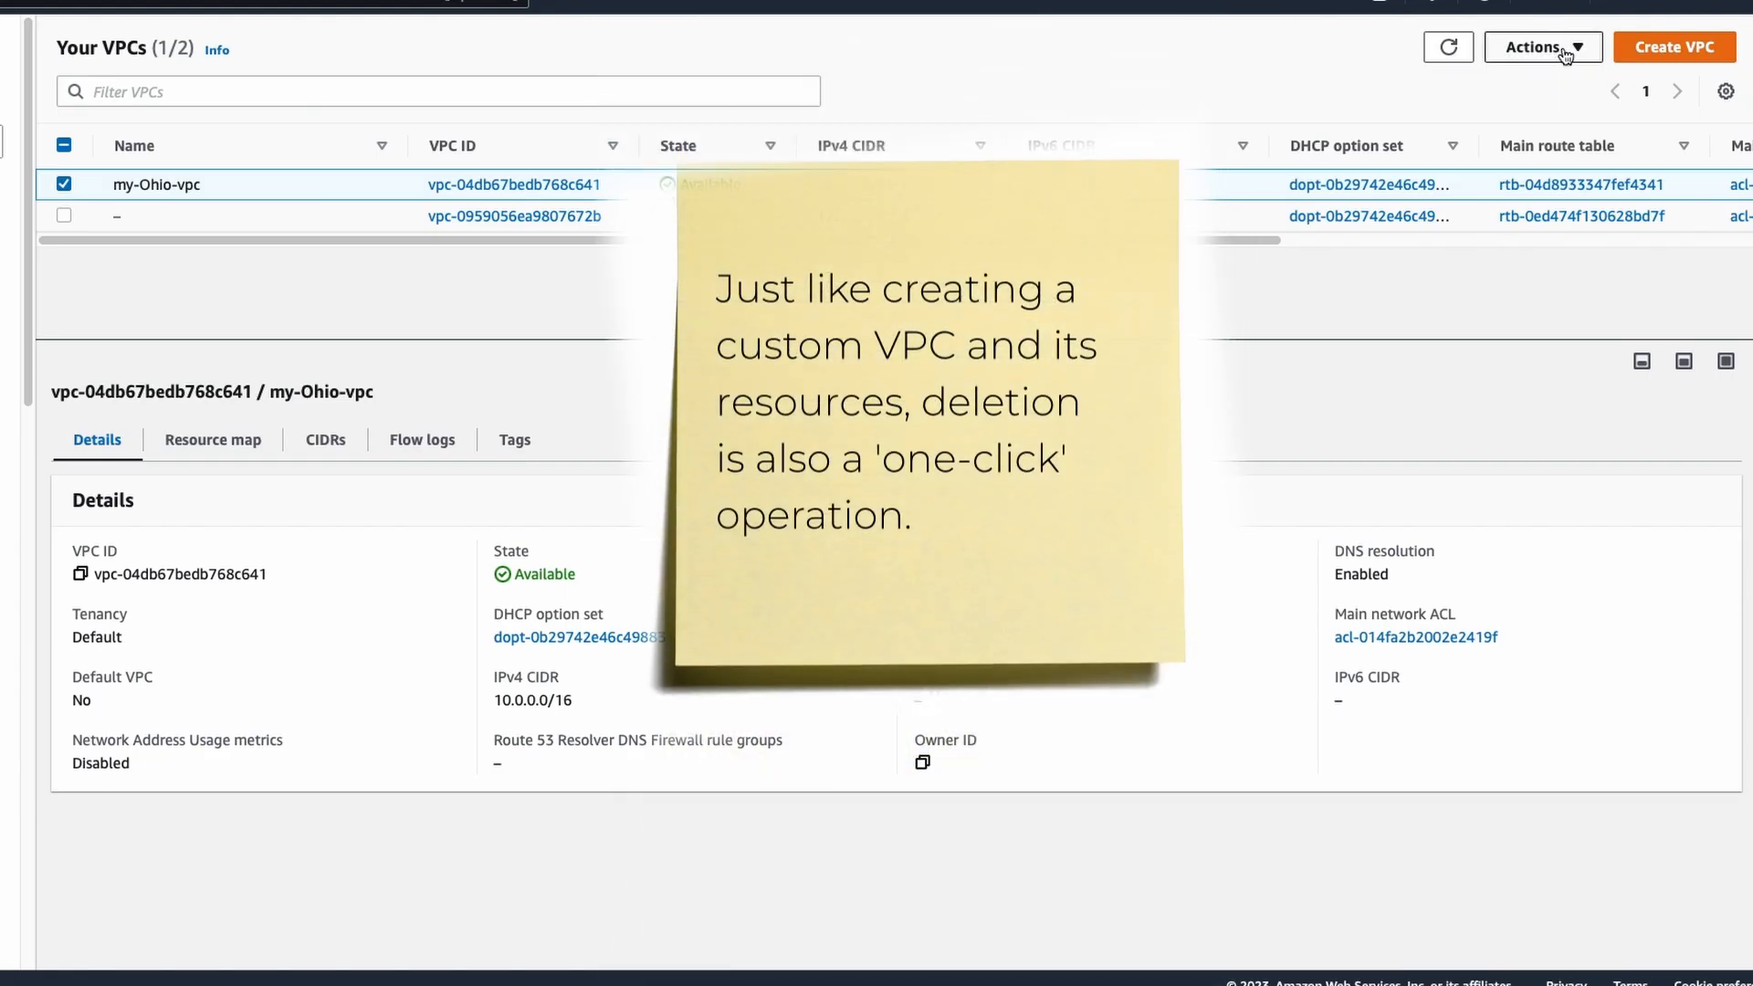
- Delete my-Ohio-vpc together with its associated resources, entering "delete" as the confirmation text
left_click(1563, 50)
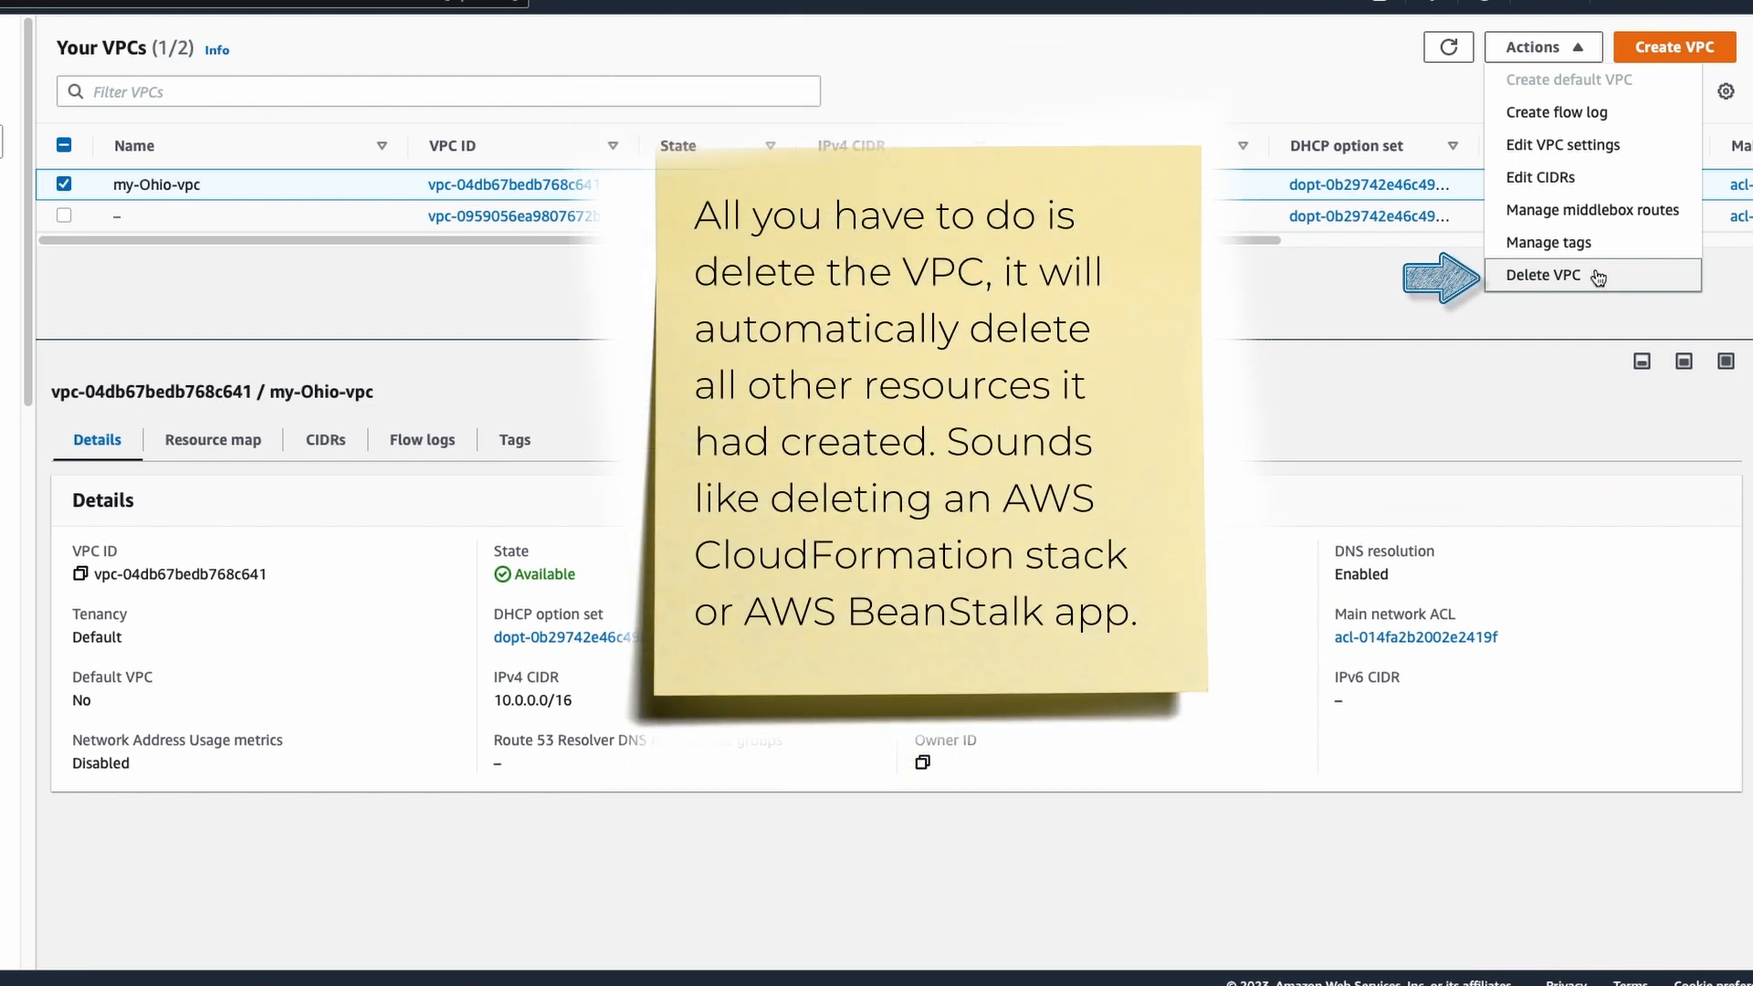
left_click(1598, 277)
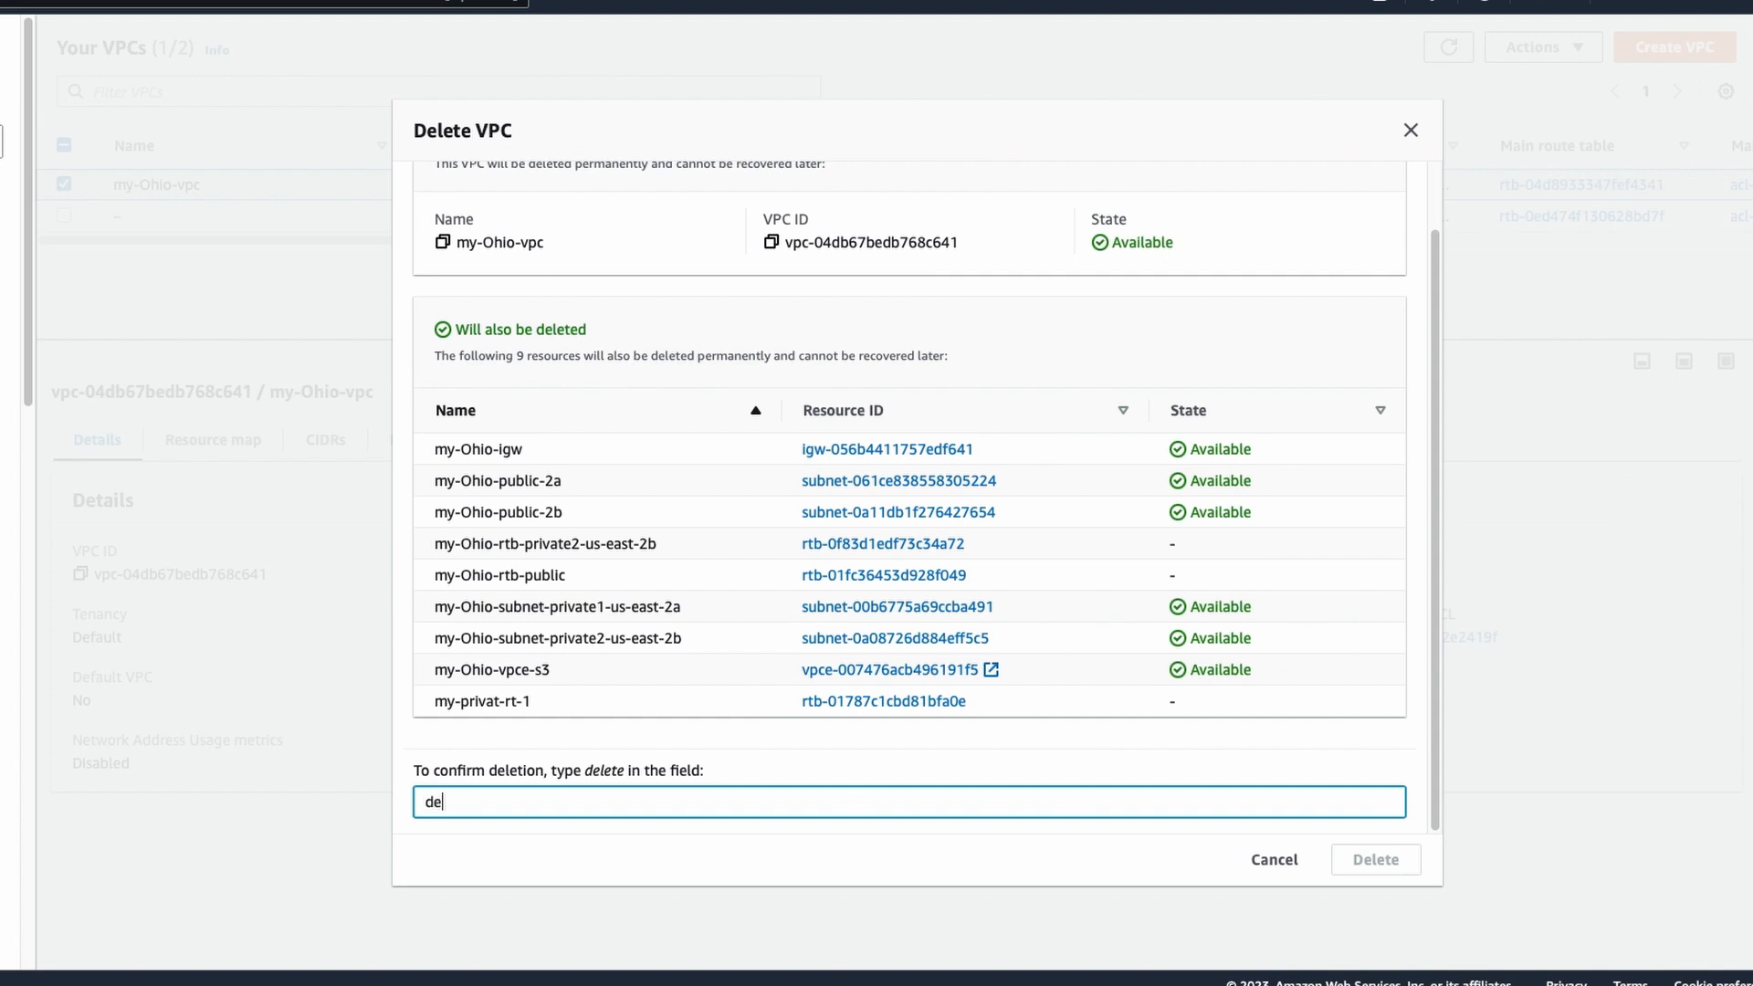
type("te")
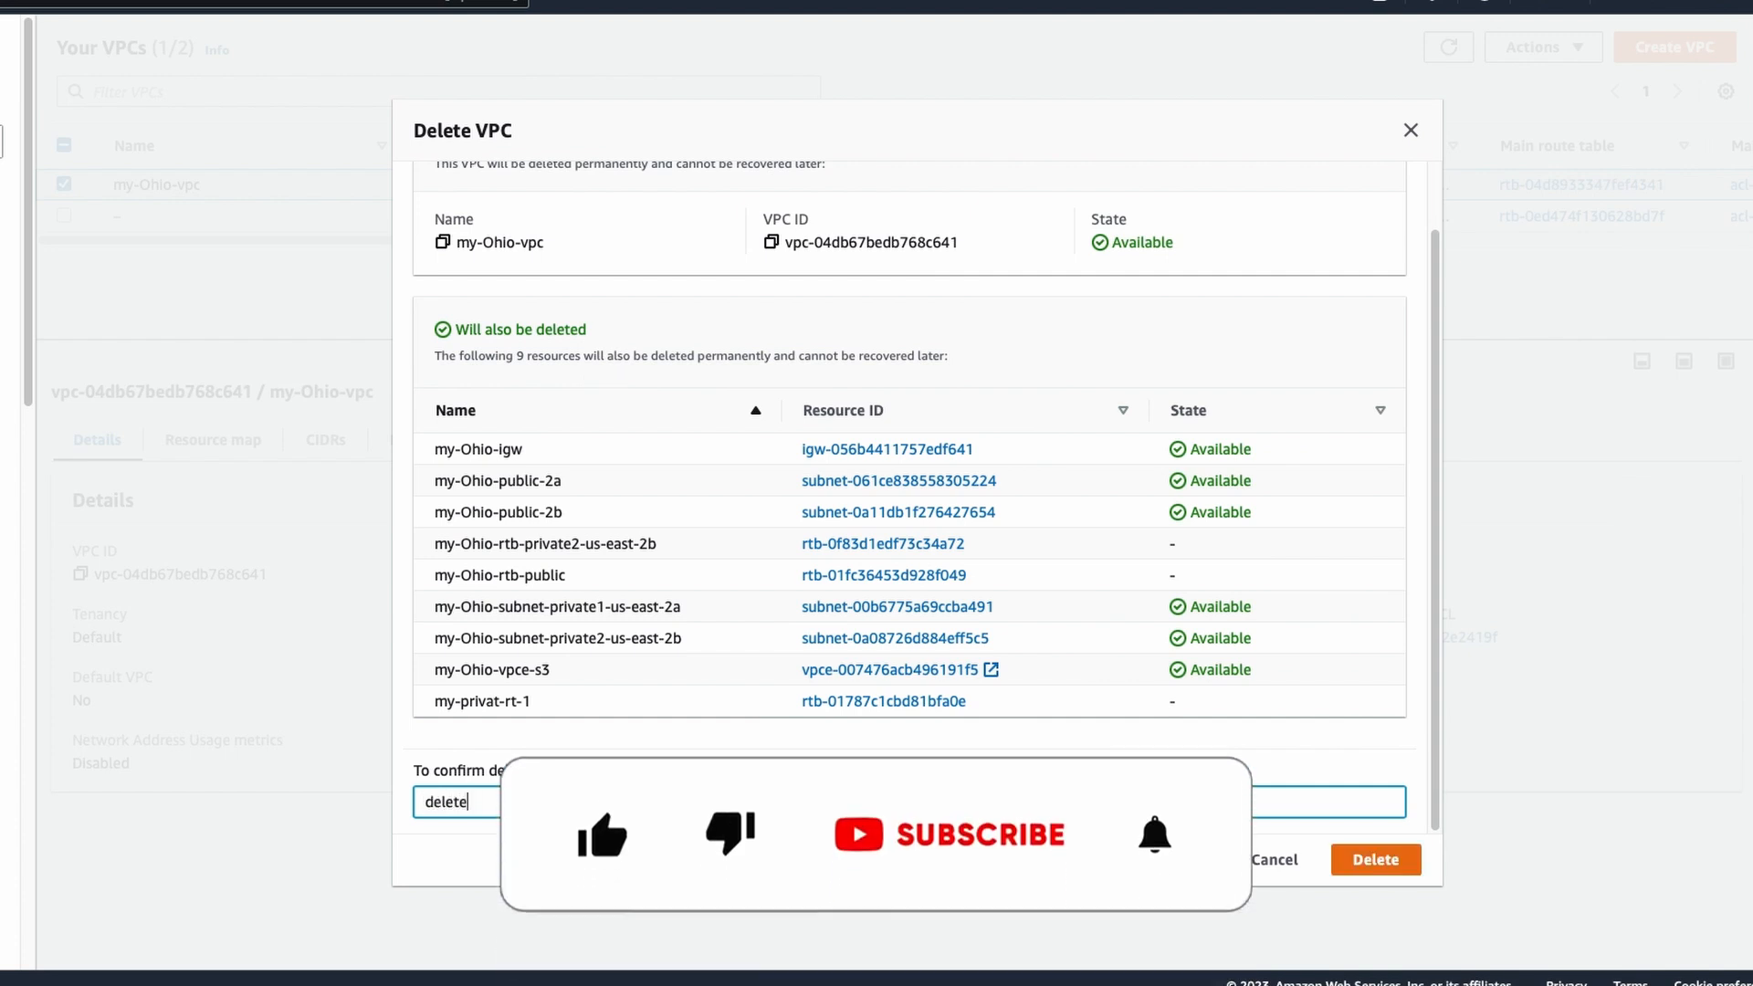
left_click(1393, 866)
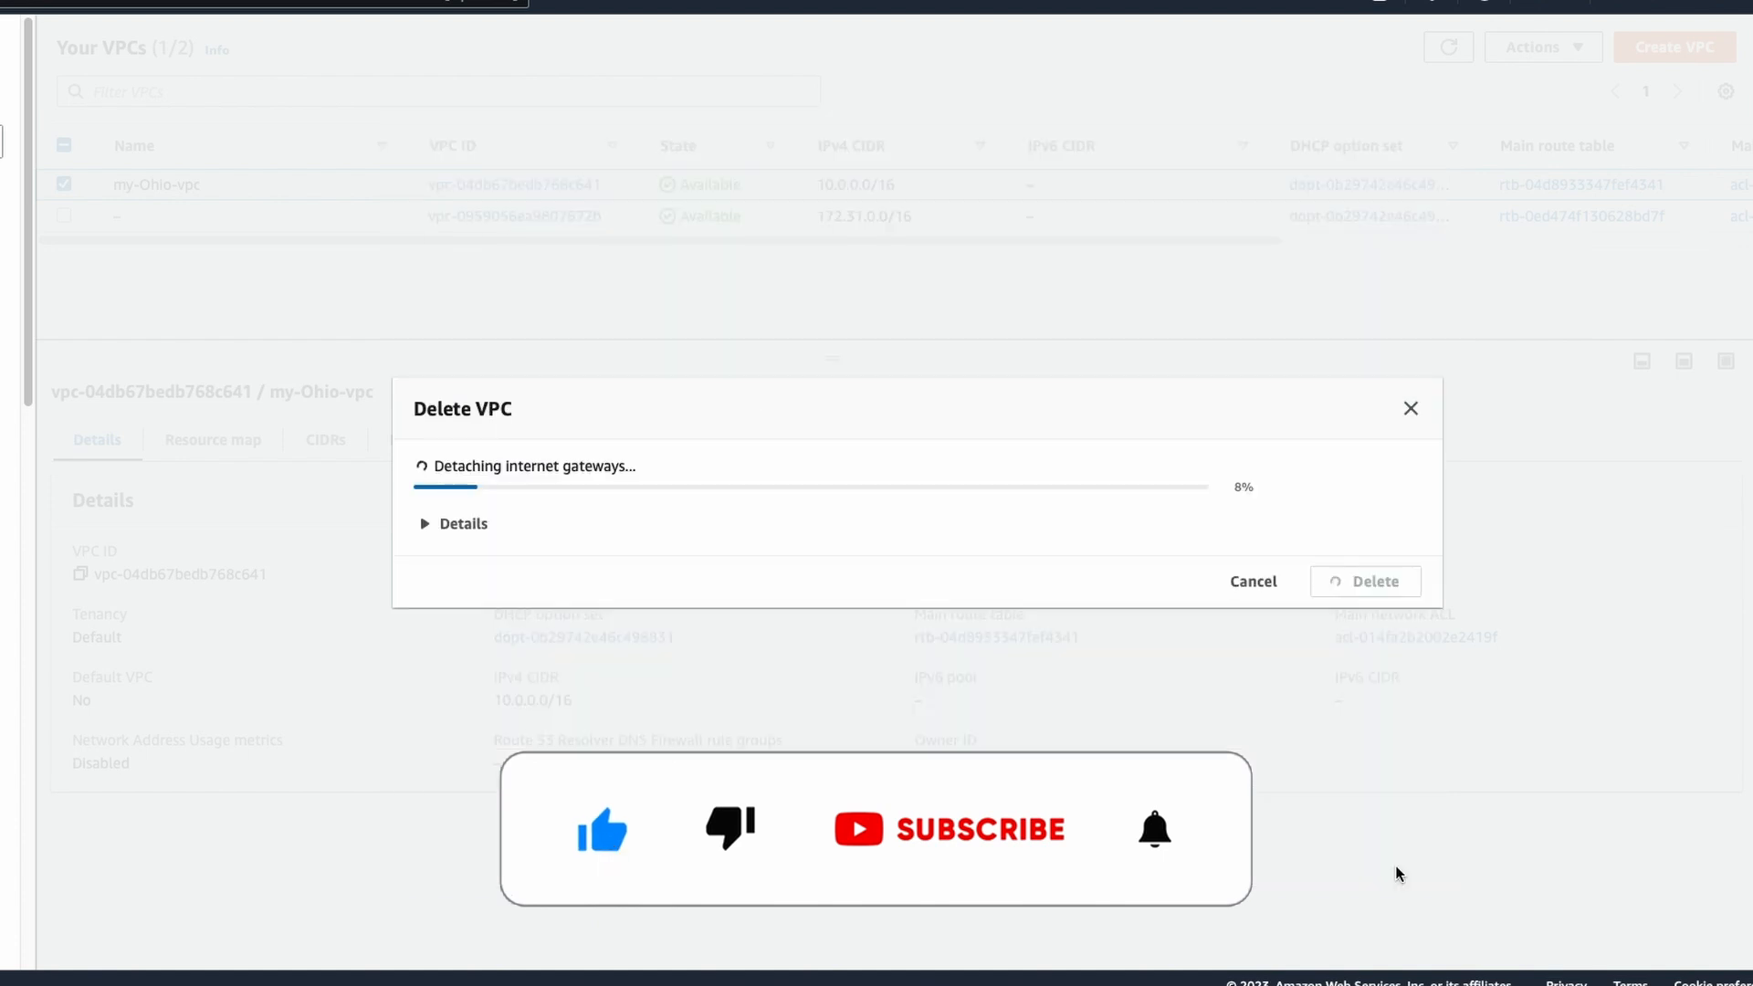